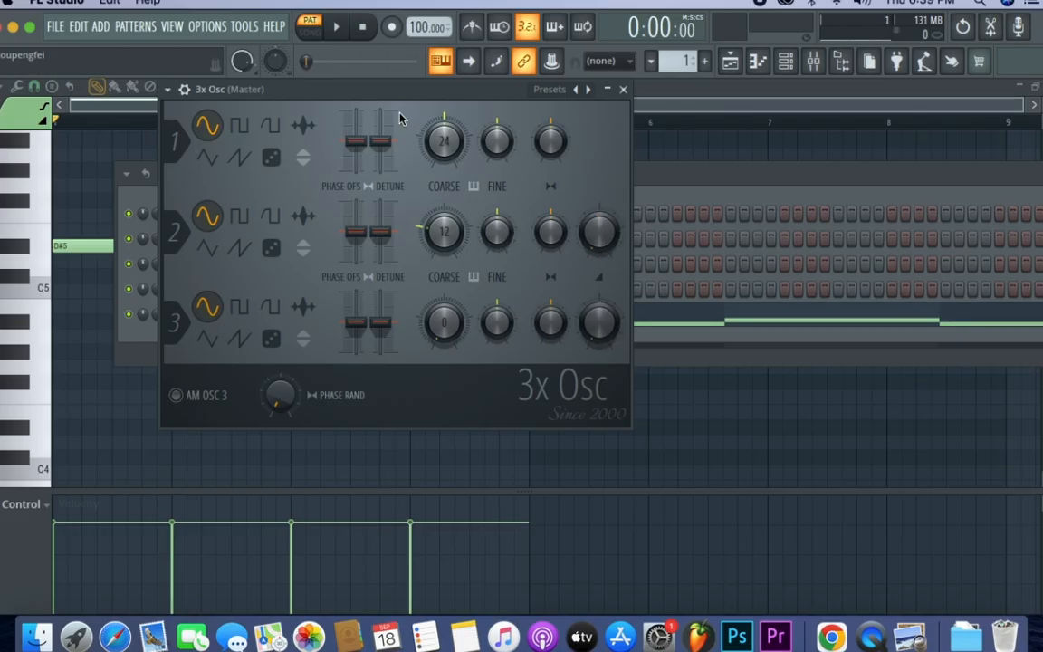
- Set oscillator 1 of the 3x Osc to the sawtooth waveform
drag(364, 95, 439, 95)
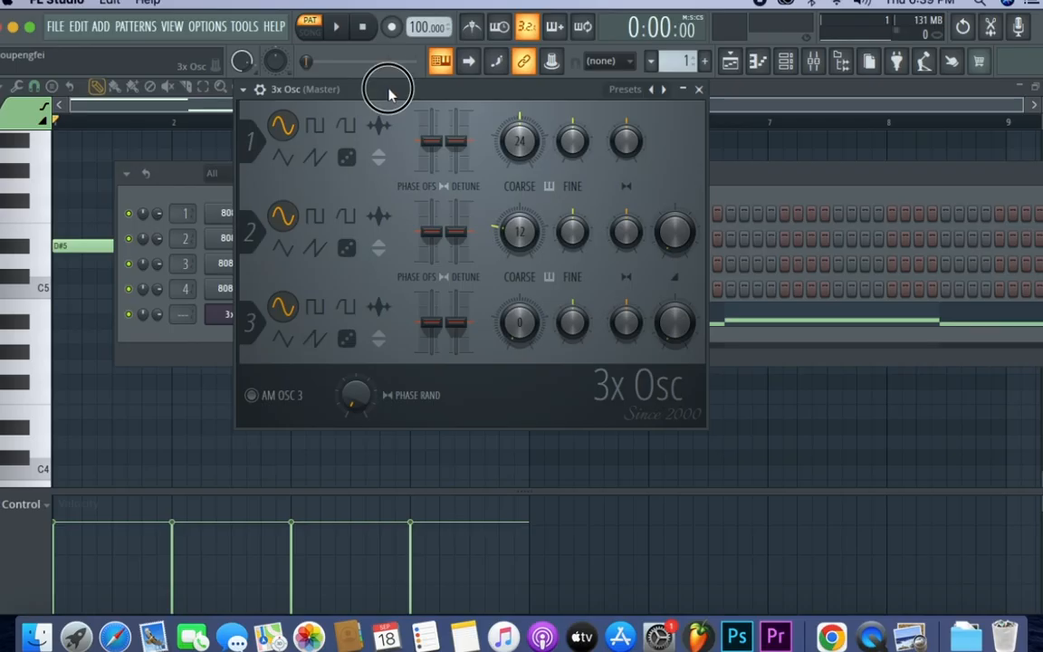
drag(391, 91, 395, 84)
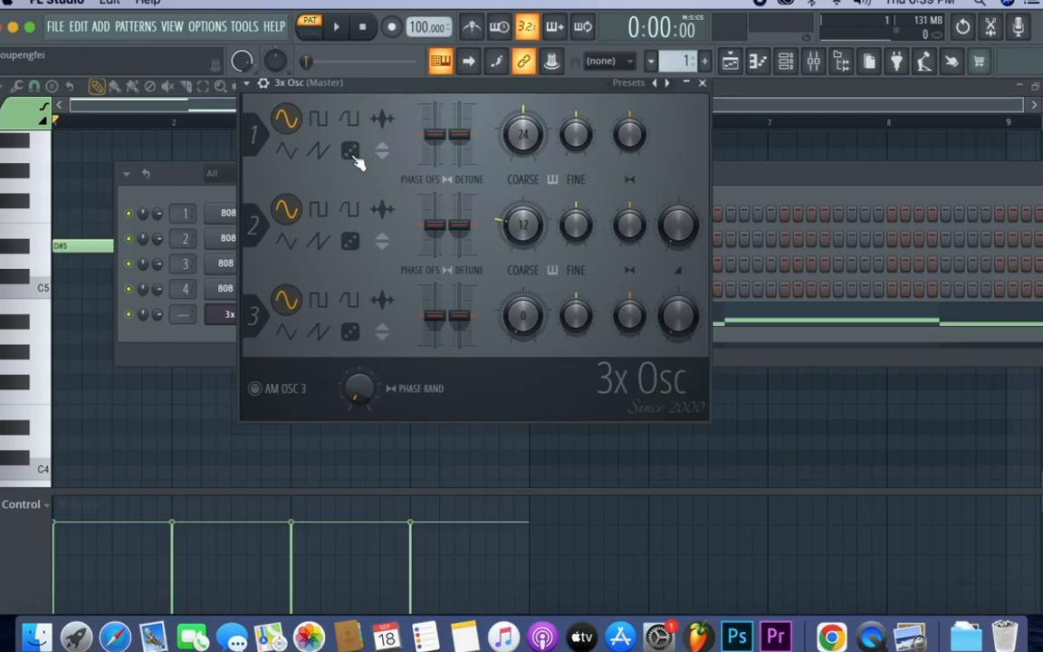
click(318, 150)
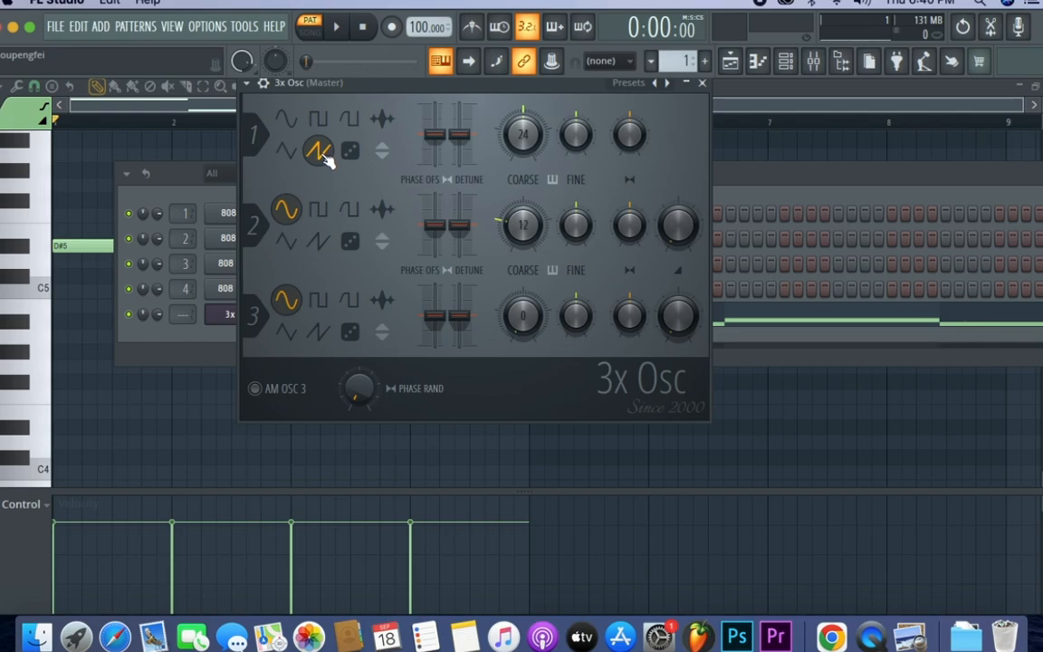
- Rearrange the 3x Osc and Channel rack windows so both are accessible, and play the pattern to hear the sound
drag(422, 81, 707, 102)
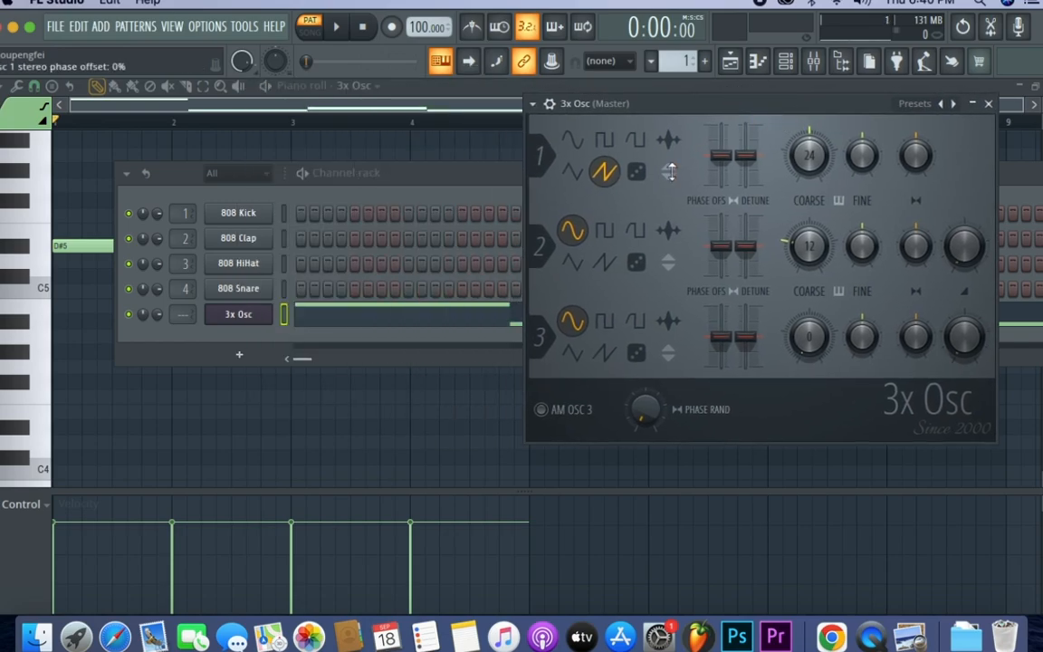
drag(421, 186, 315, 143)
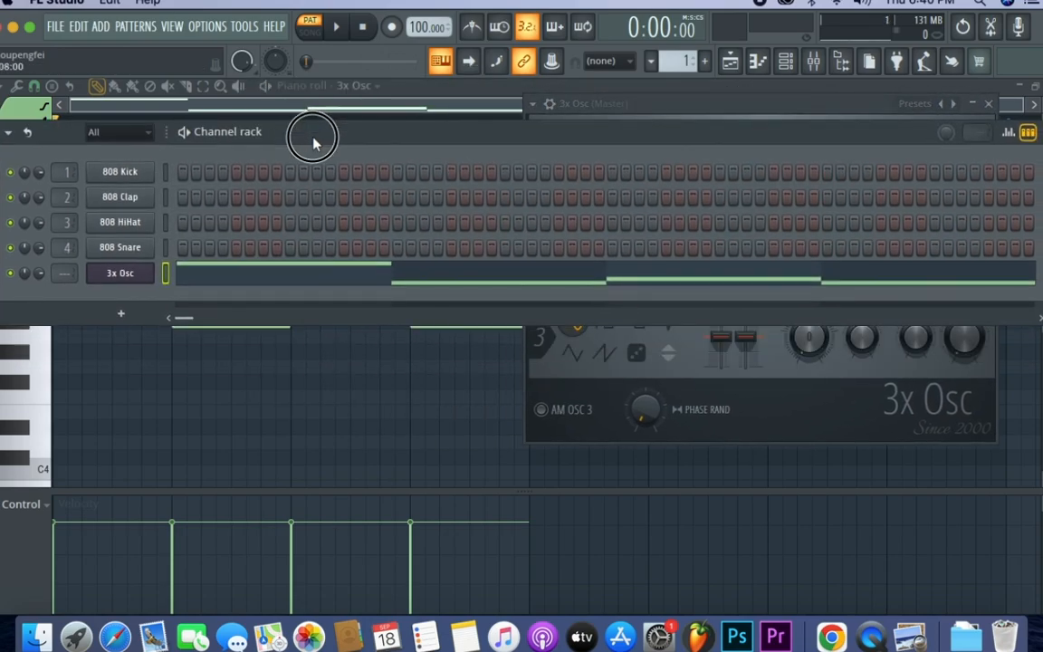
drag(478, 143, 642, 286)
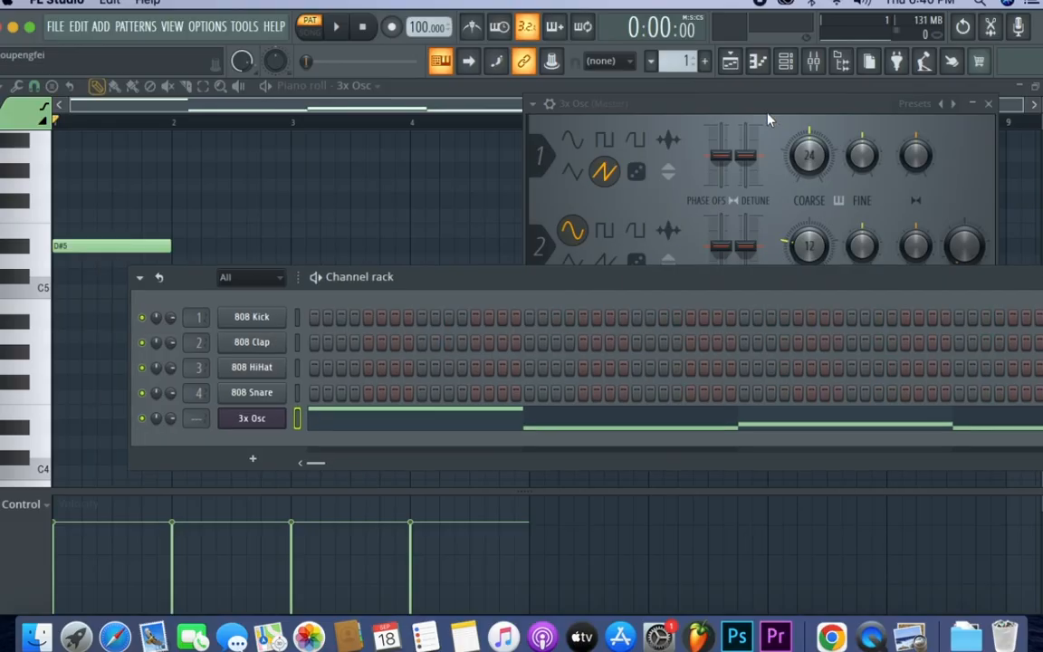
drag(764, 105, 564, 104)
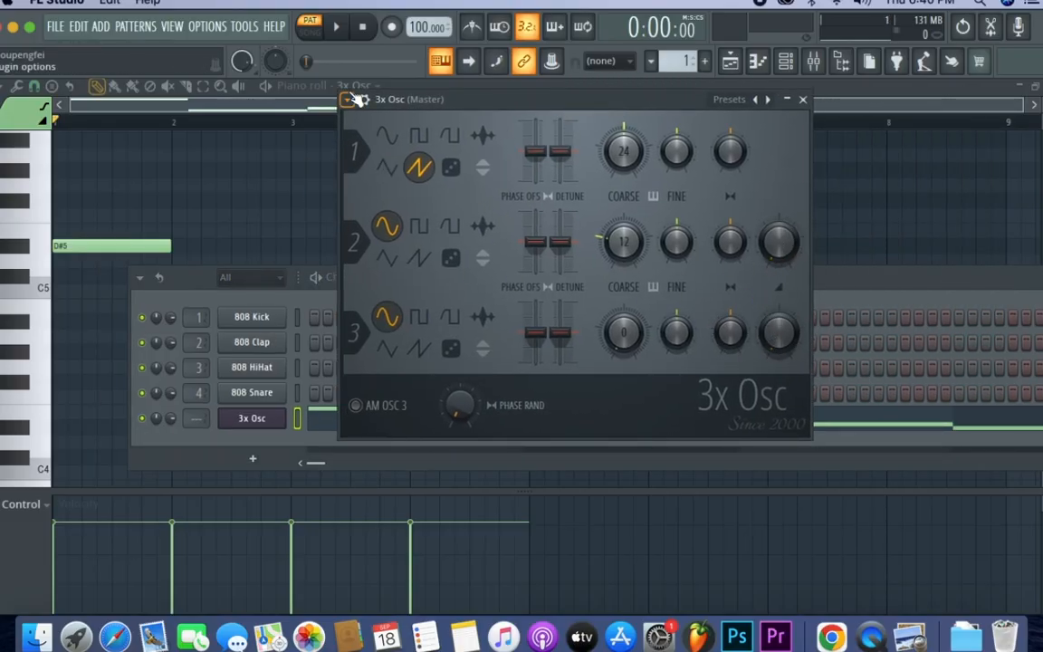
click(338, 30)
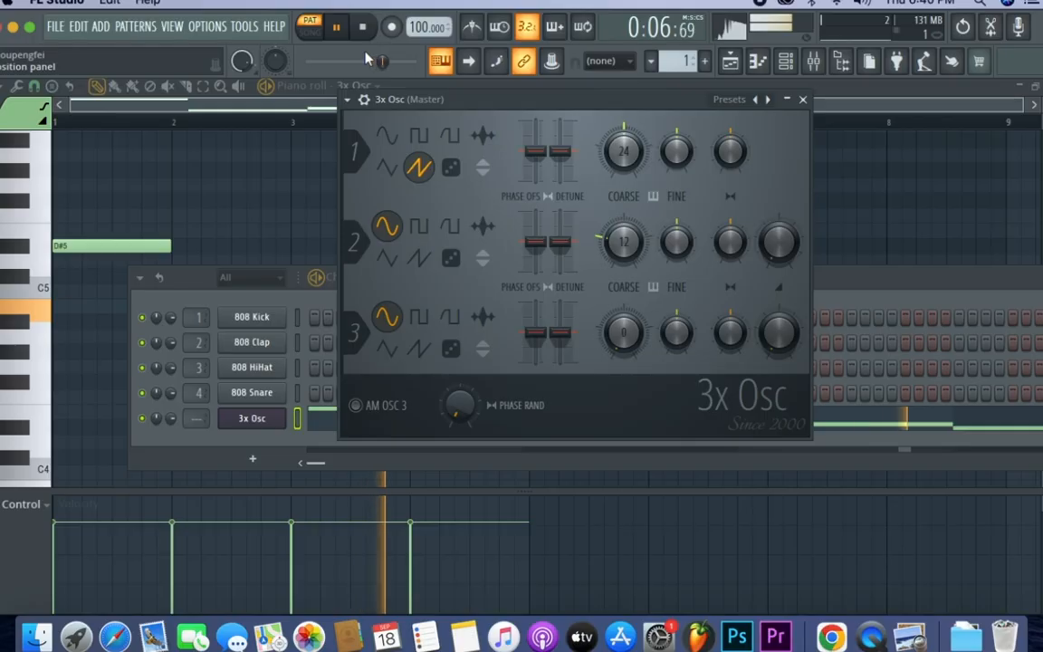
click(362, 27)
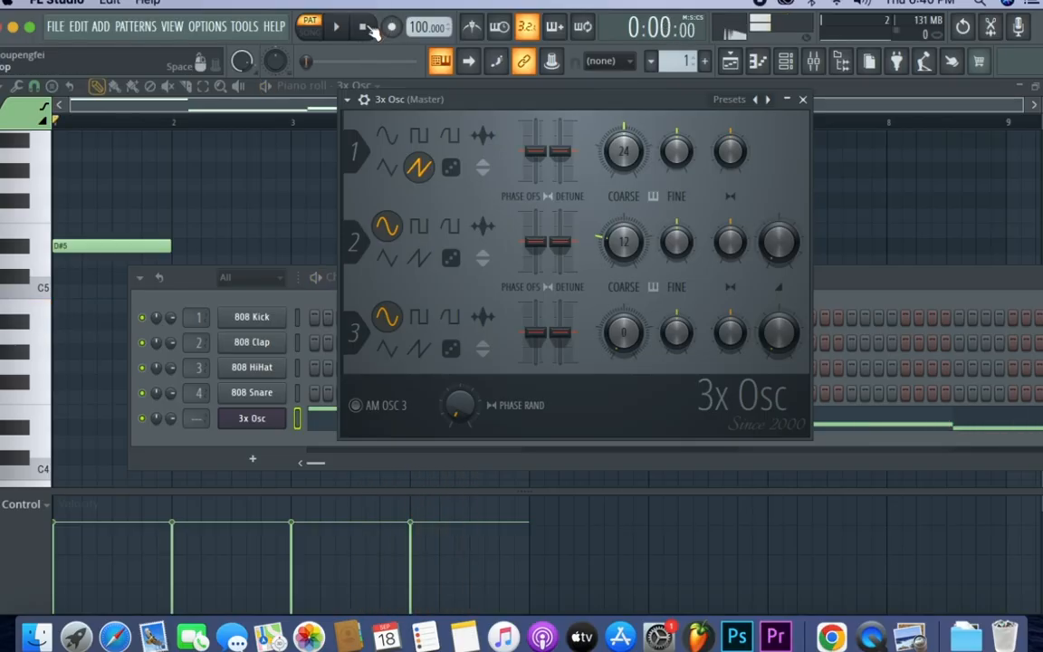
- Set oscillator 1's coarse pitch to 0 semitones and play the pattern to check the sound
drag(620, 107, 602, 105)
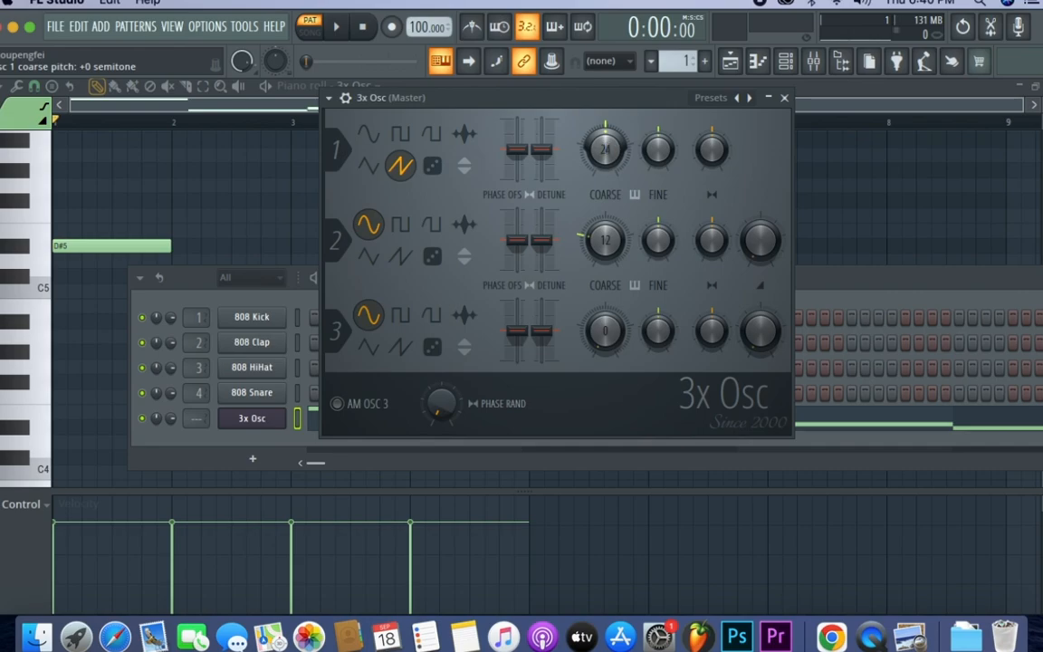
drag(605, 149, 605, 186)
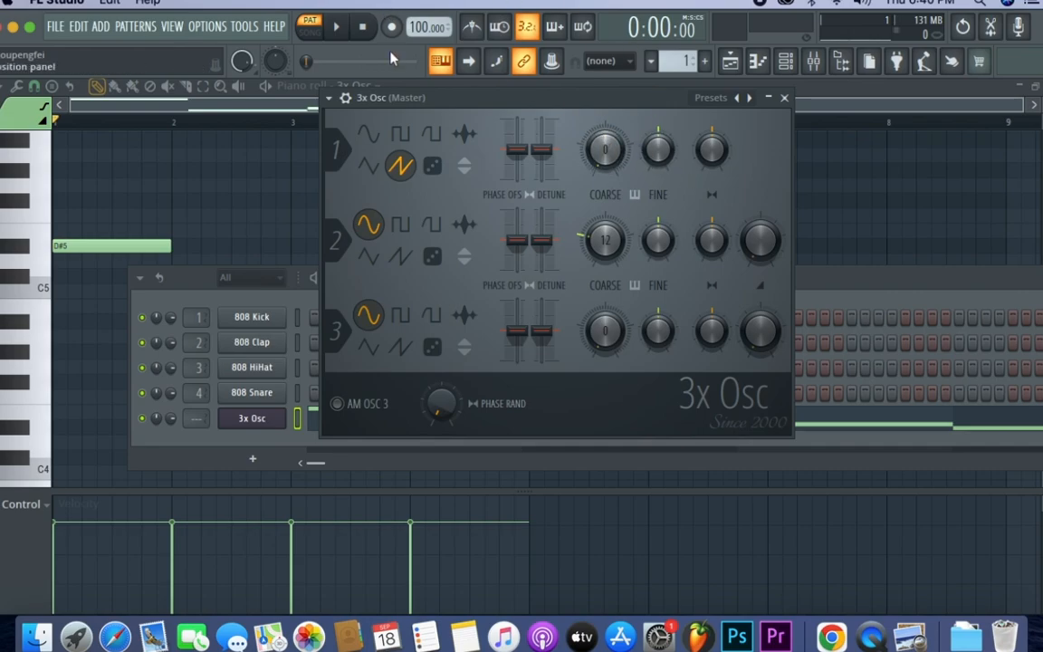
click(338, 29)
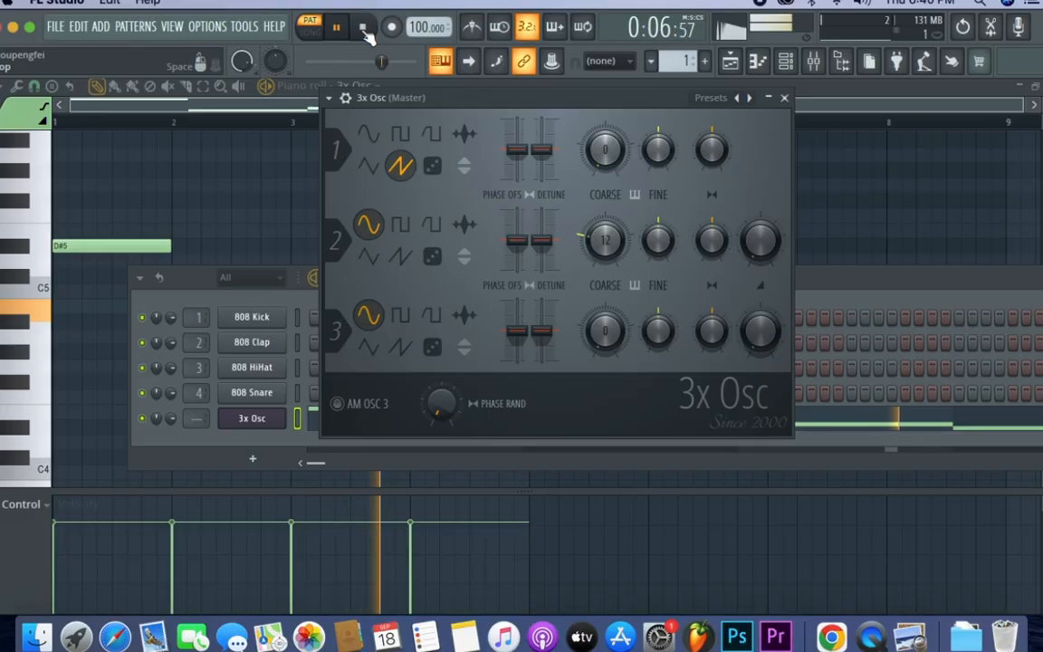
click(365, 30)
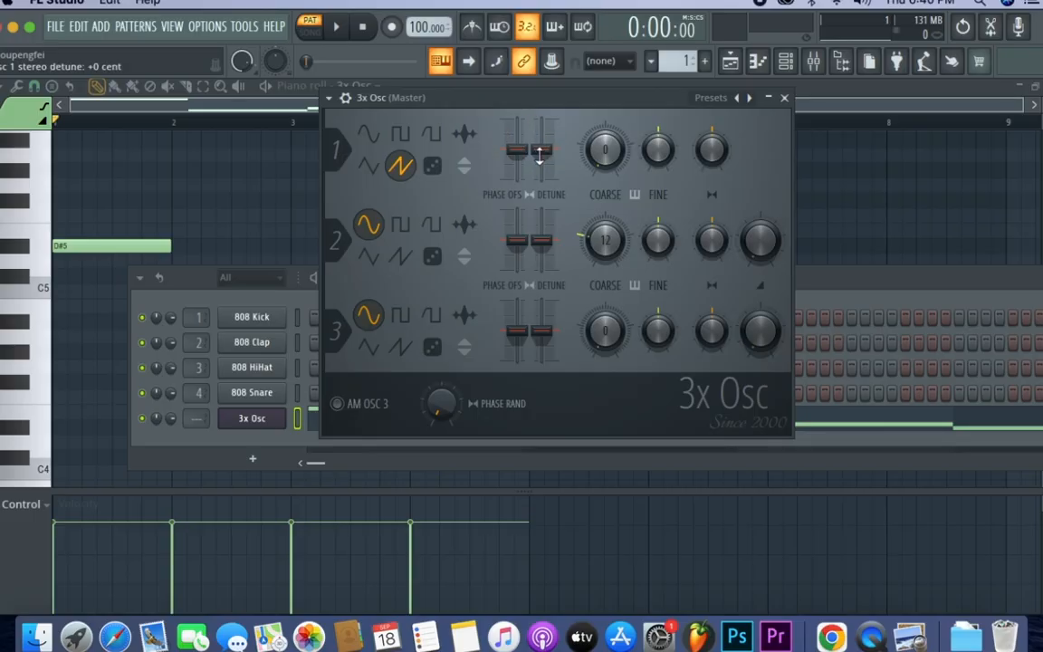
- Raise oscillator 1's stereo detune slightly above zero and play the pattern to check it
drag(545, 151, 545, 146)
drag(542, 149, 542, 142)
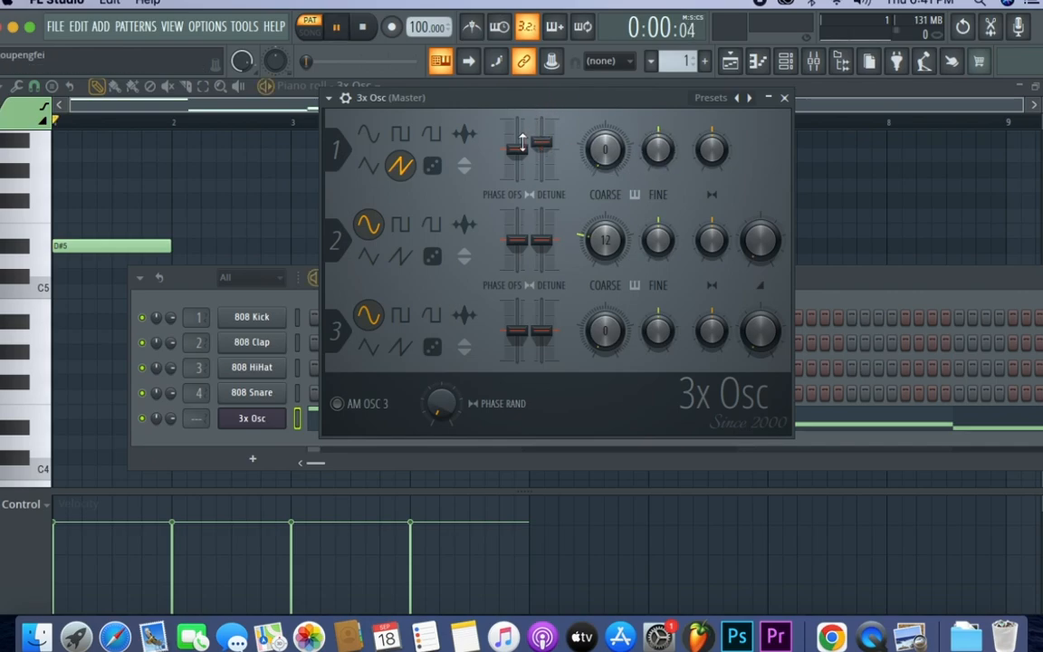
key(space)
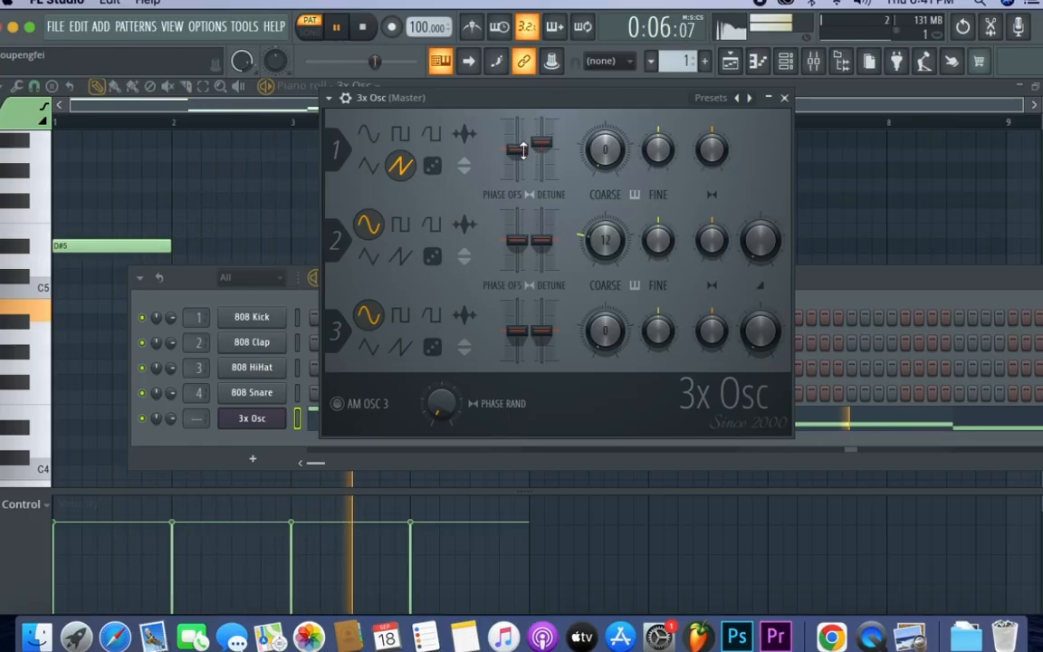
key(space)
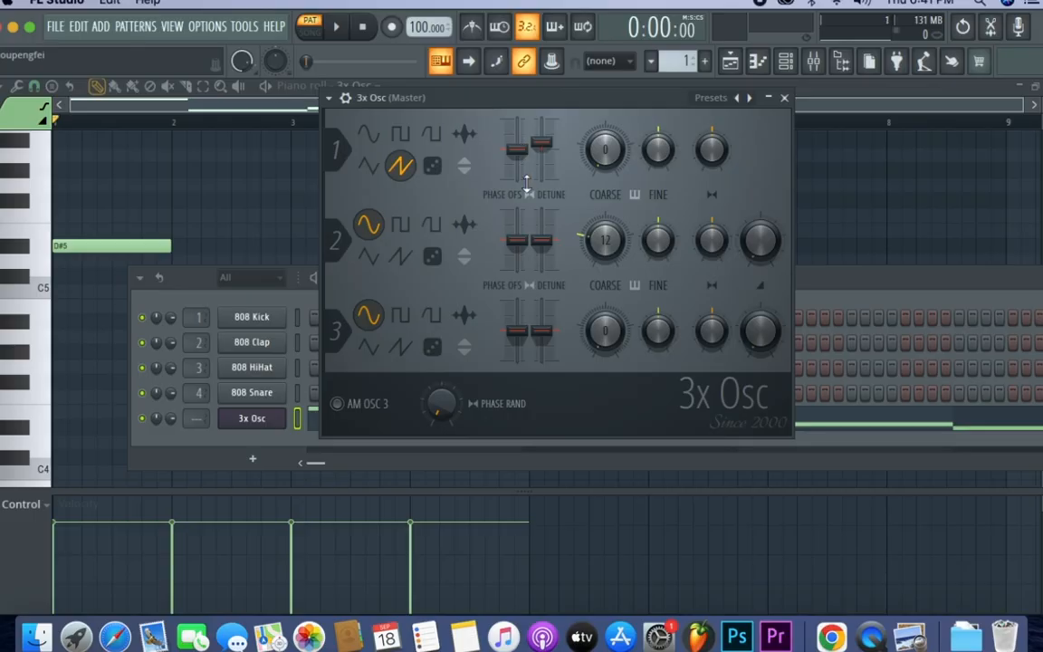
- Set oscillator 2 to the sawtooth waveform and raise its mix level to about 13% while auditioning the pattern
click(402, 259)
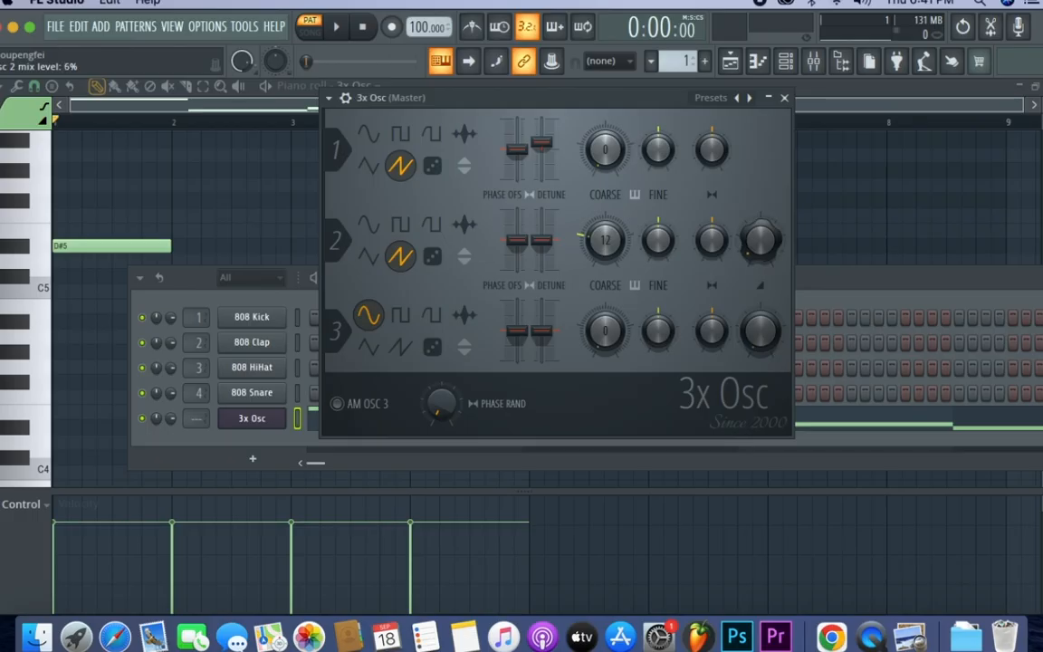
key(space)
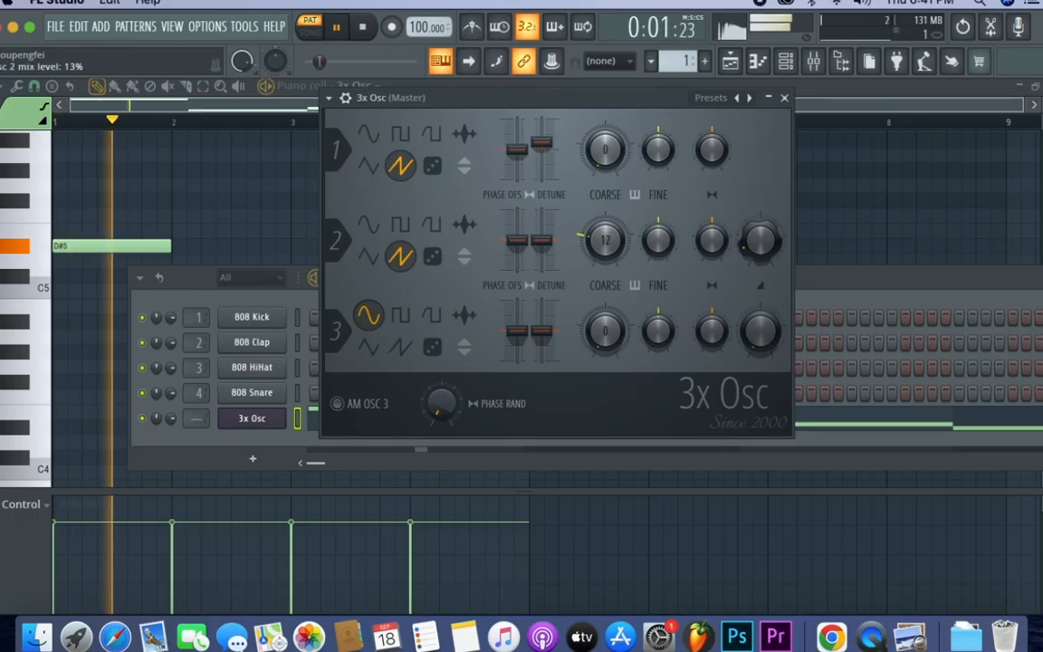
drag(764, 247, 763, 249)
key(space)
- Try oscillator 2's mix level at 50% and play the pattern
right_click(763, 255)
click(782, 263)
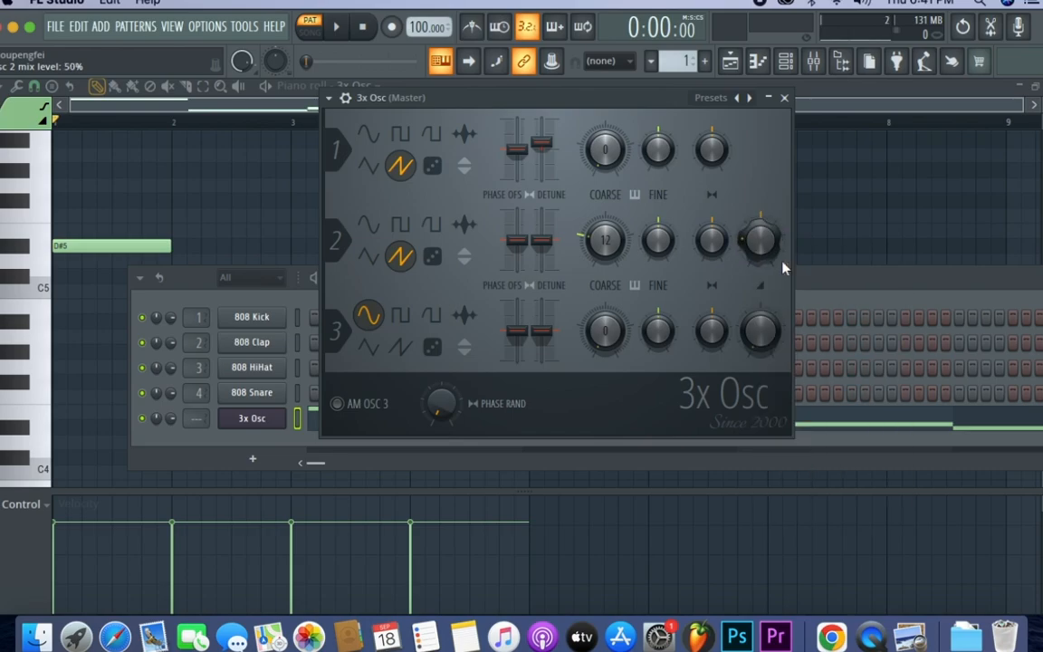
key(space)
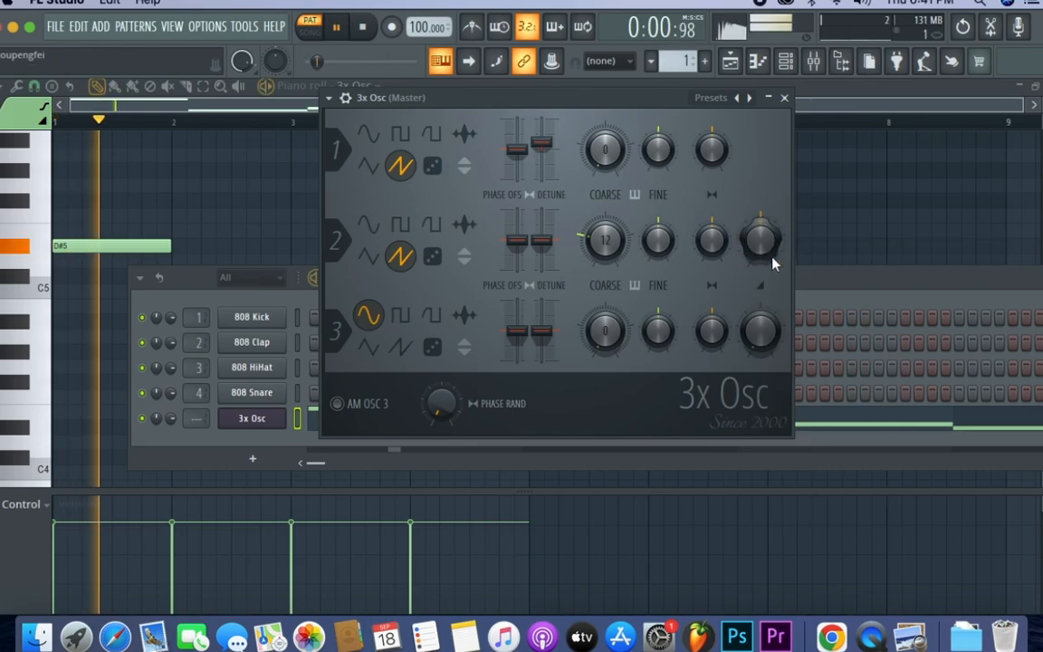
key(space)
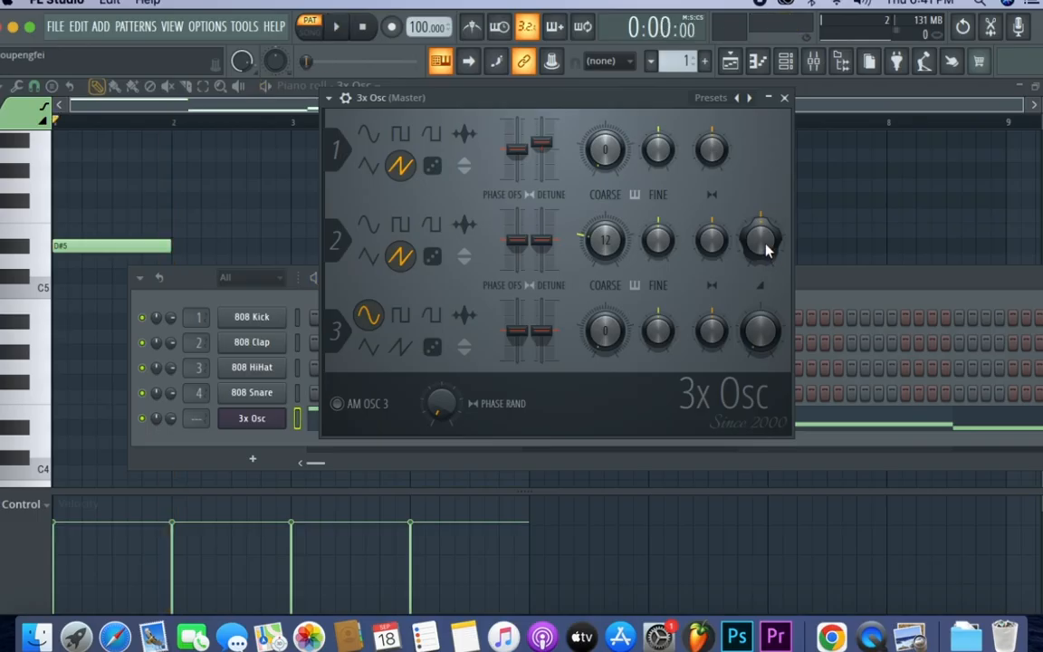
- Set oscillator 2's mix level to about 23% and play the pattern to judge the blend
drag(760, 242, 761, 248)
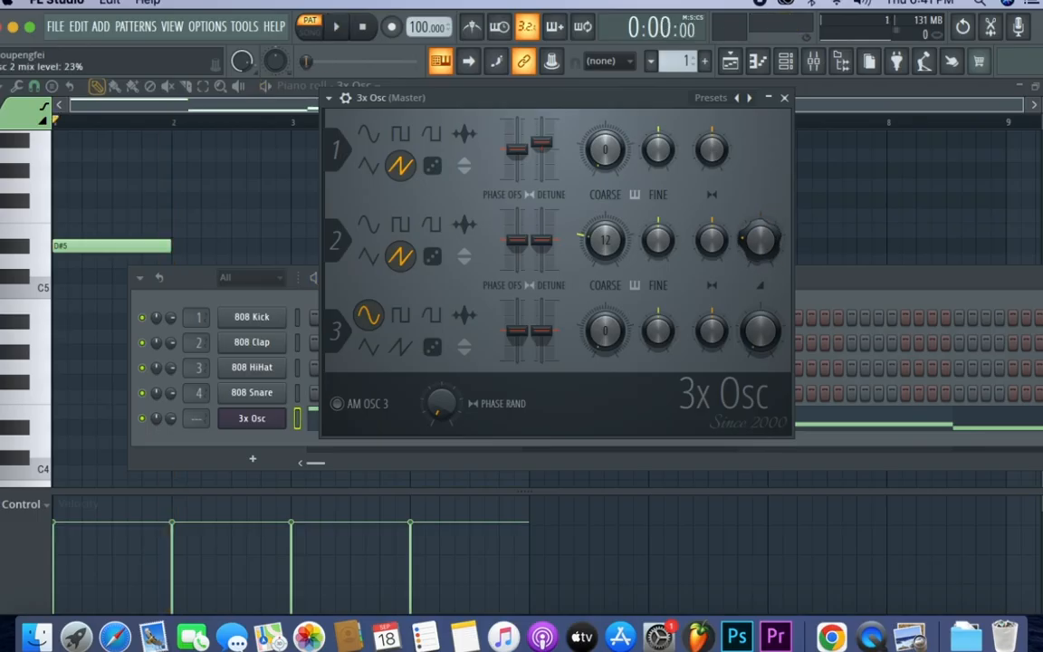
key(space)
key(space)
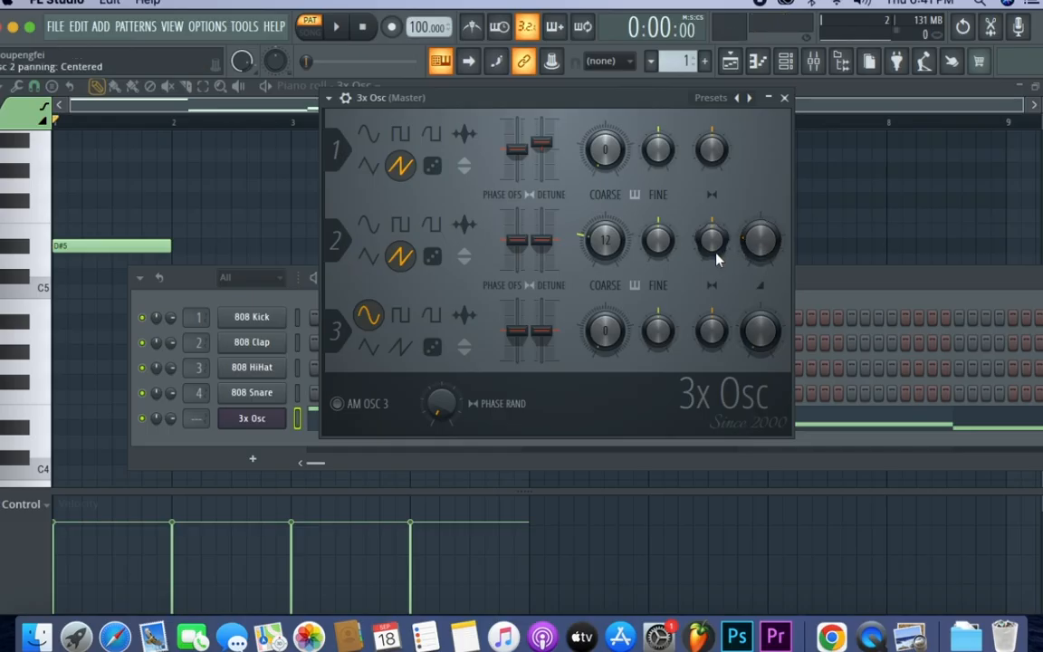
key(space)
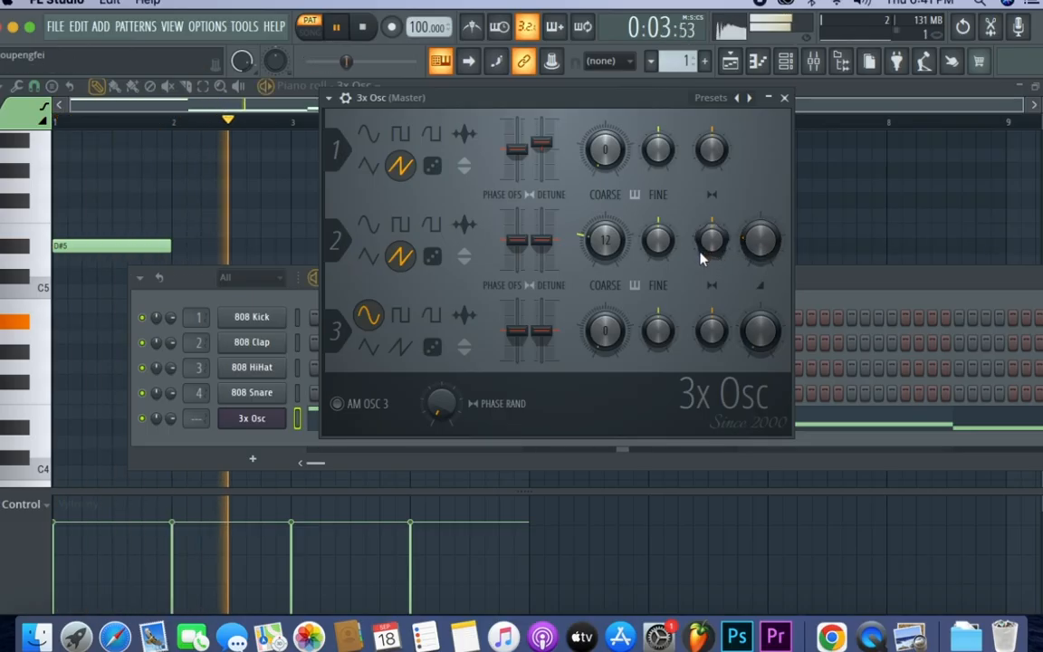
key(space)
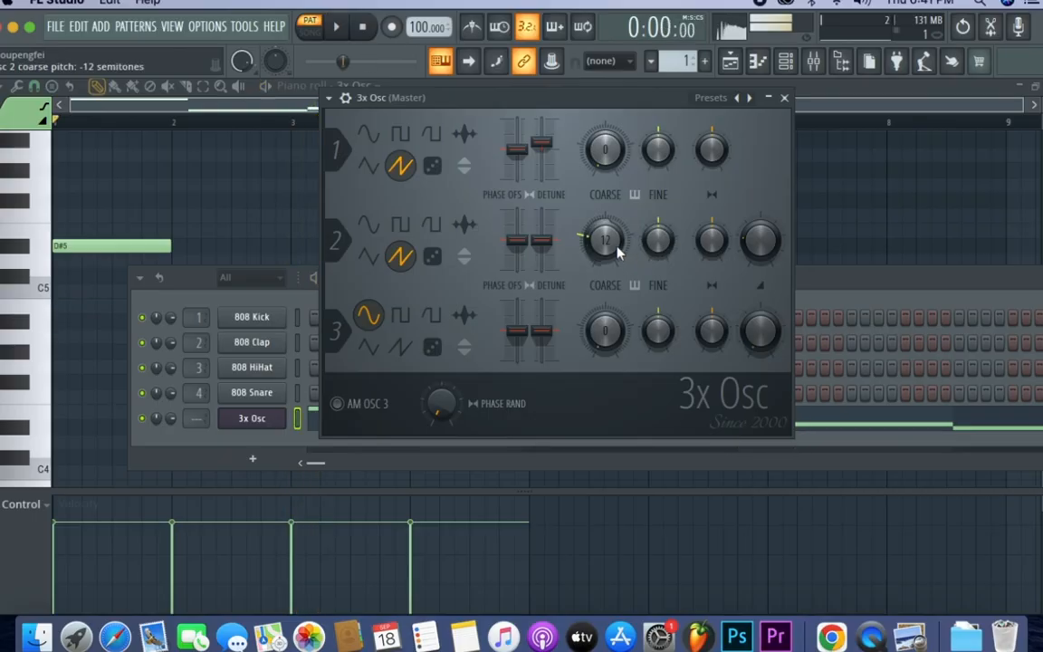
- Transpose all four notes in the Piano roll down one octave and play the pattern
click(824, 95)
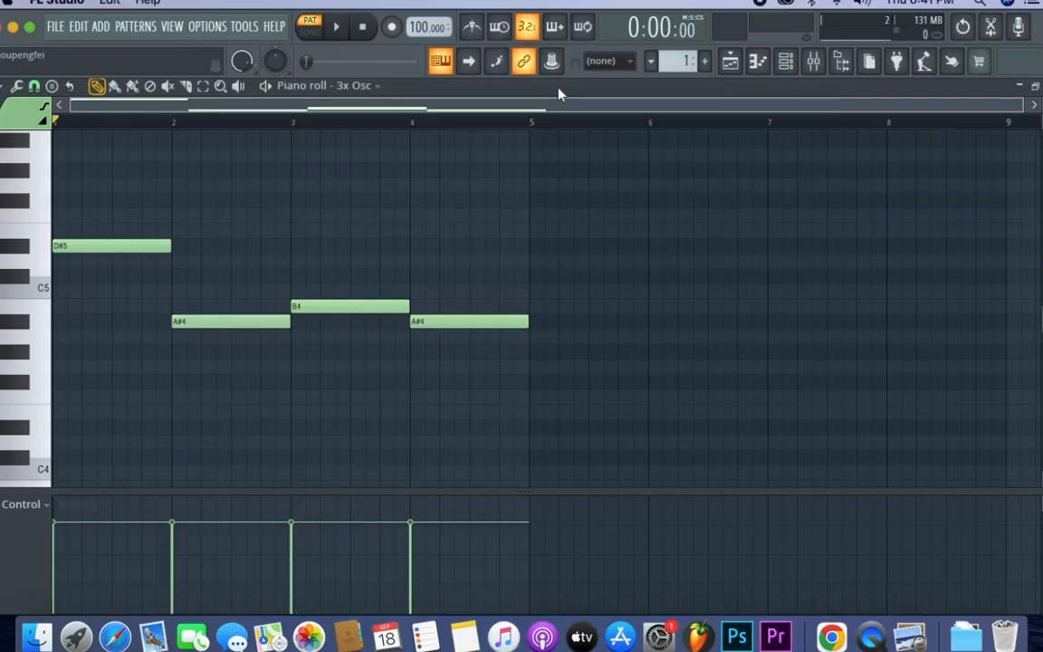
drag(575, 180, 71, 362)
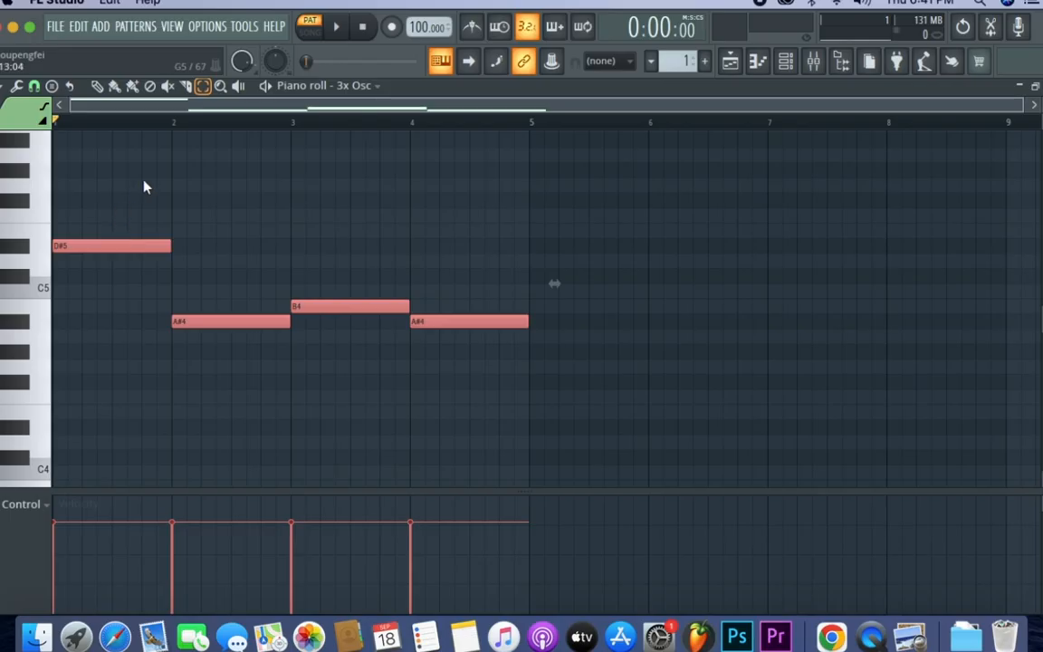
scroll(143, 184, down, 2)
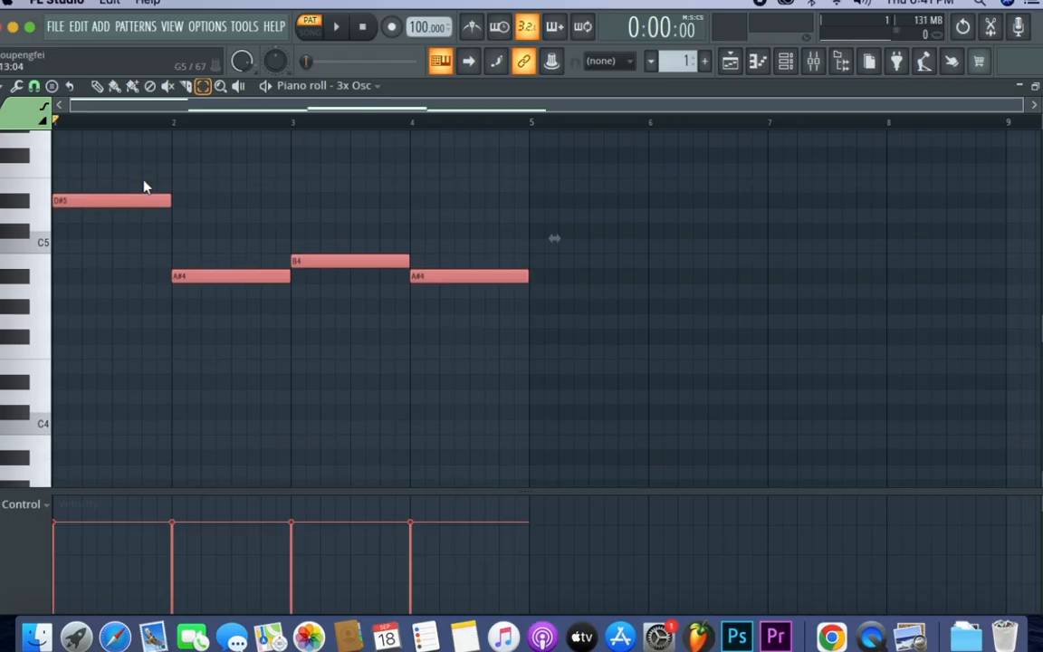
scroll(144, 187, down, 2)
key(ctrl+Down)
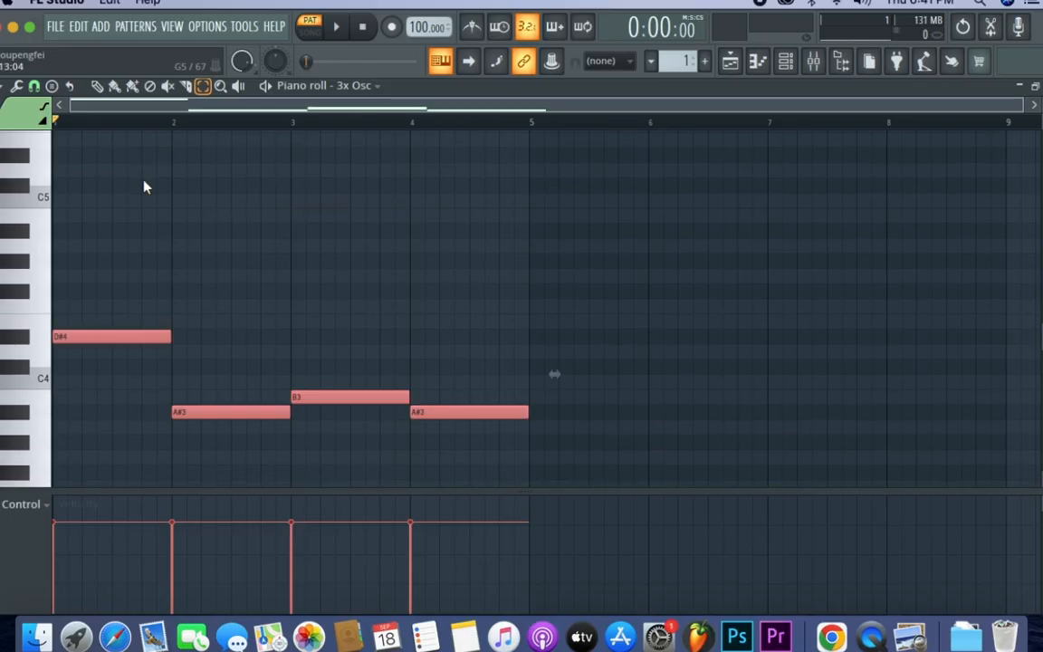
key(space)
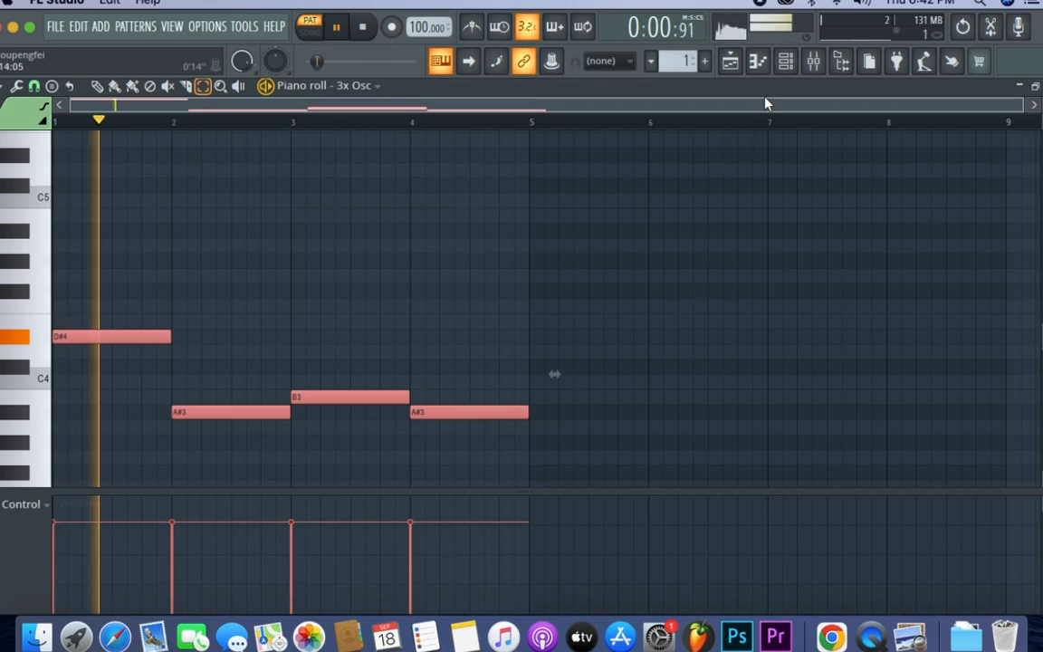
- Reopen the 3x Osc, set oscillator 2's stereo detune to -12 cents, and play the pattern
click(785, 60)
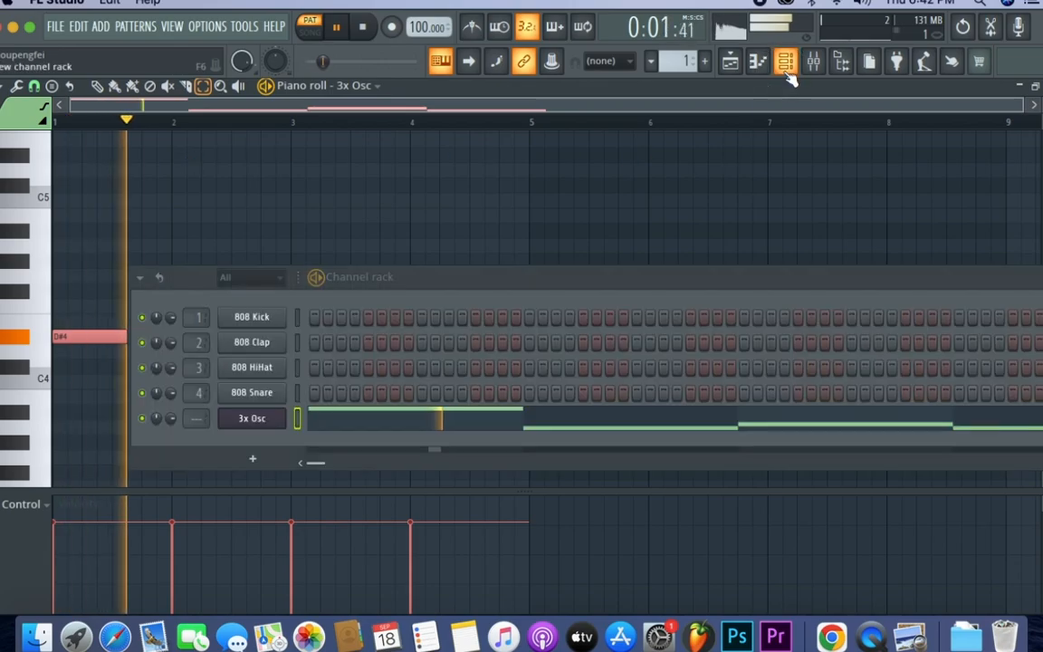
click(262, 420)
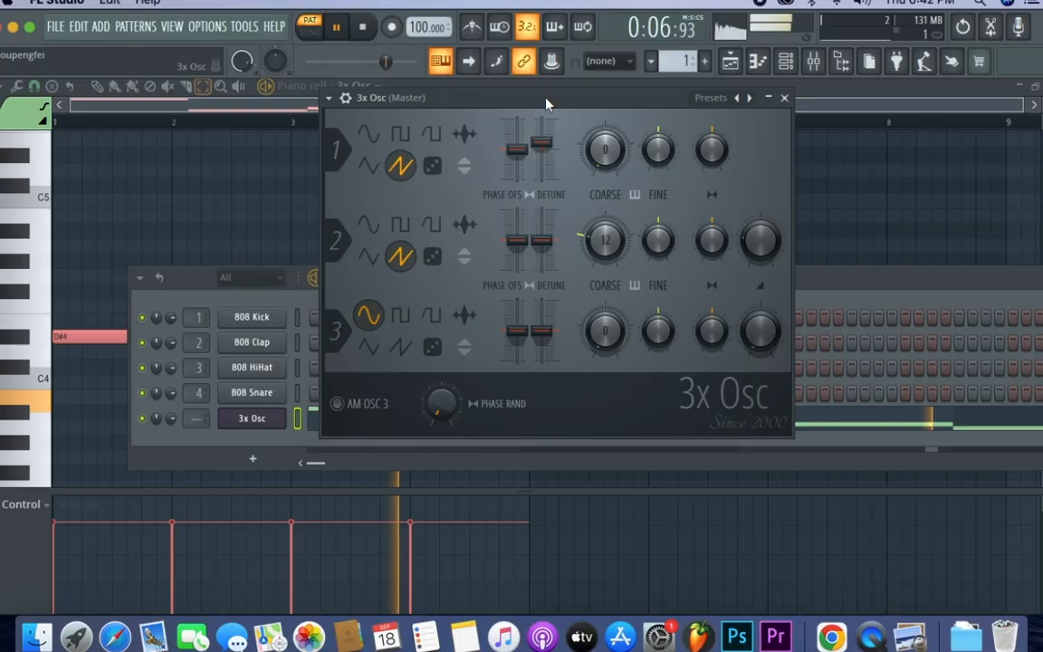
key(space)
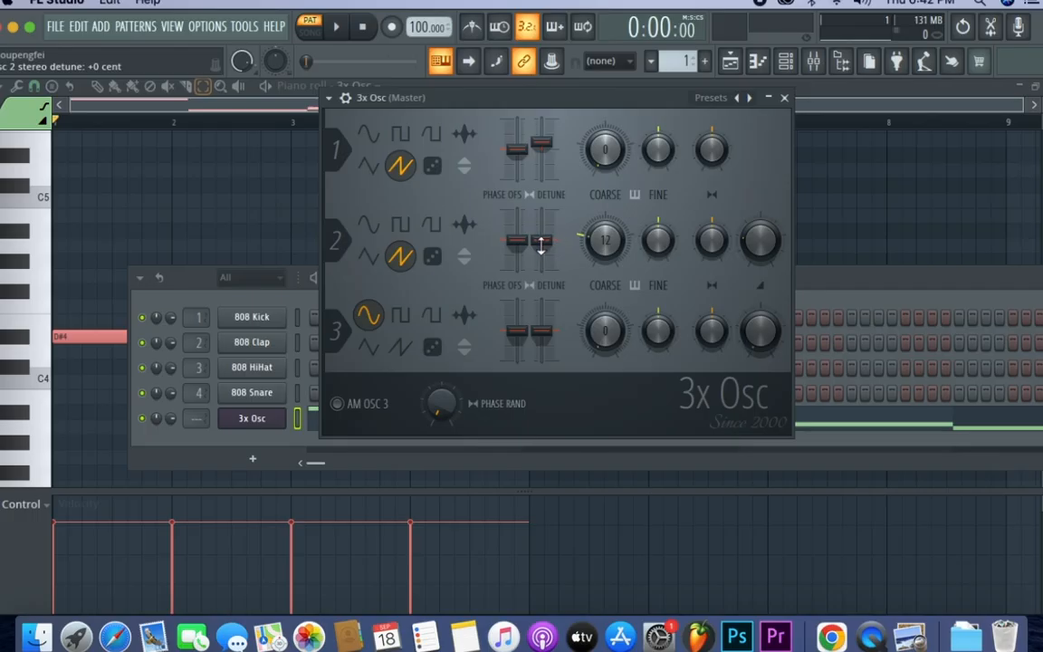
drag(541, 240, 540, 247)
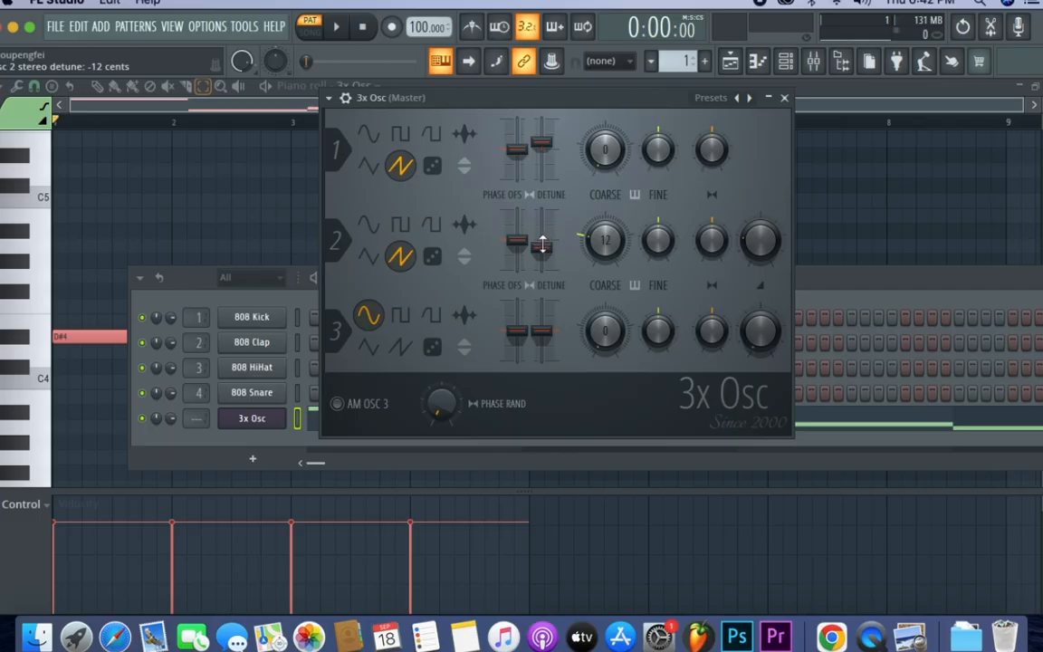
key(space)
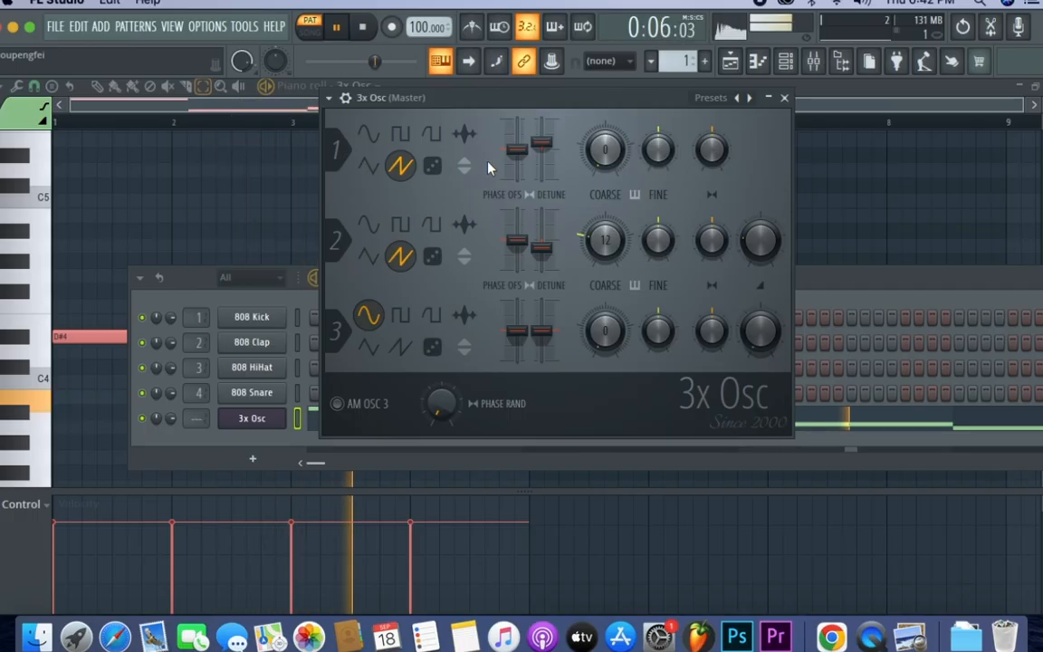
- Stop playback, open the 3x Osc's detailed channel settings, and enable portamento
key(space)
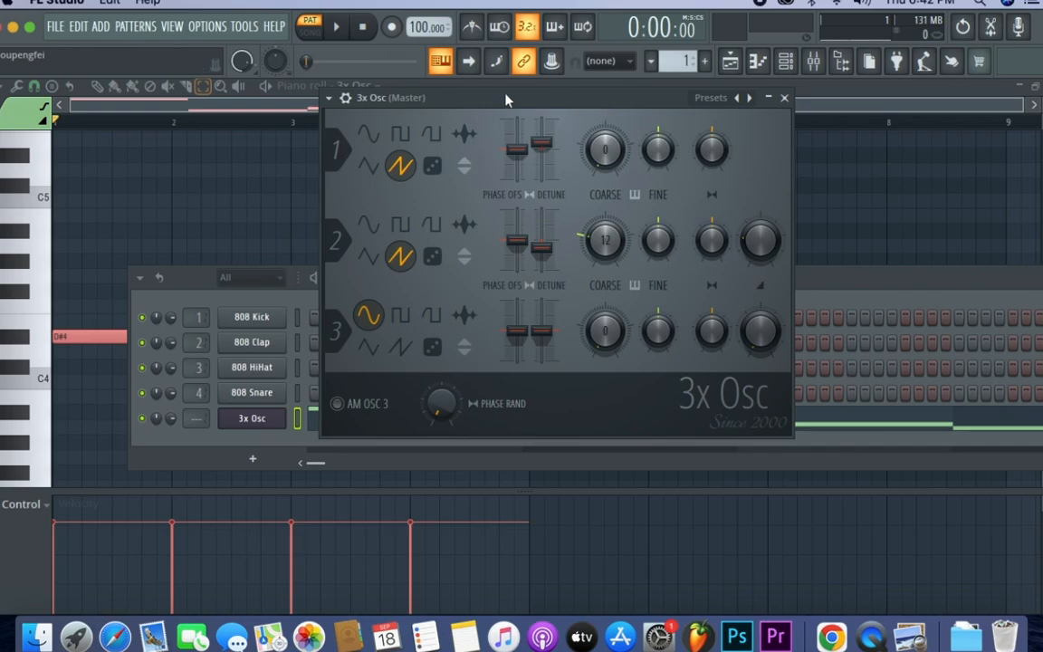
drag(506, 98, 586, 114)
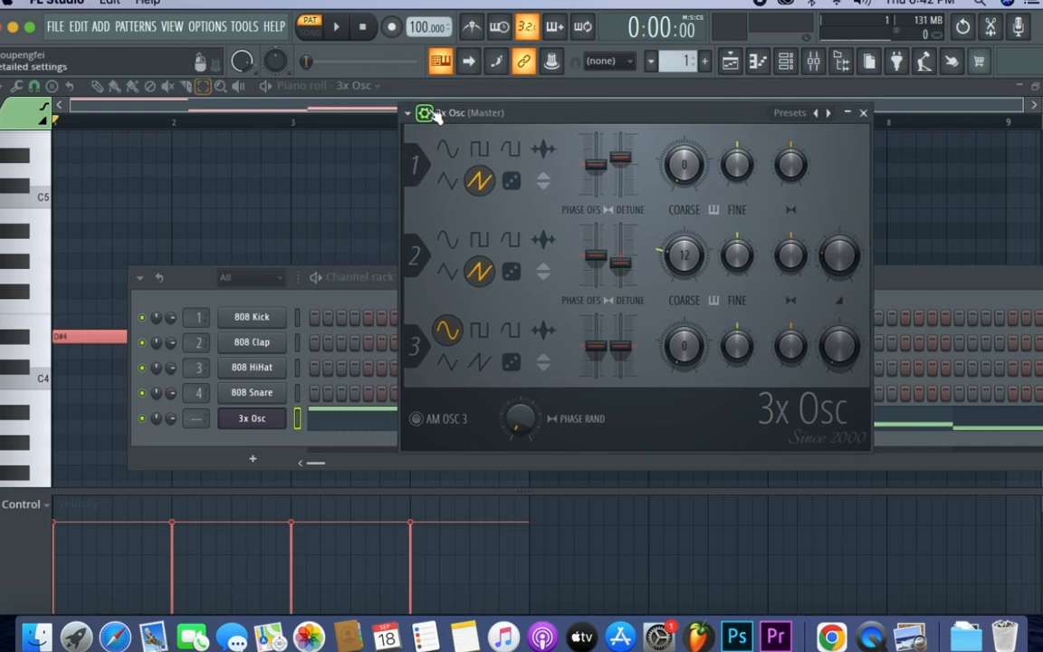
click(425, 114)
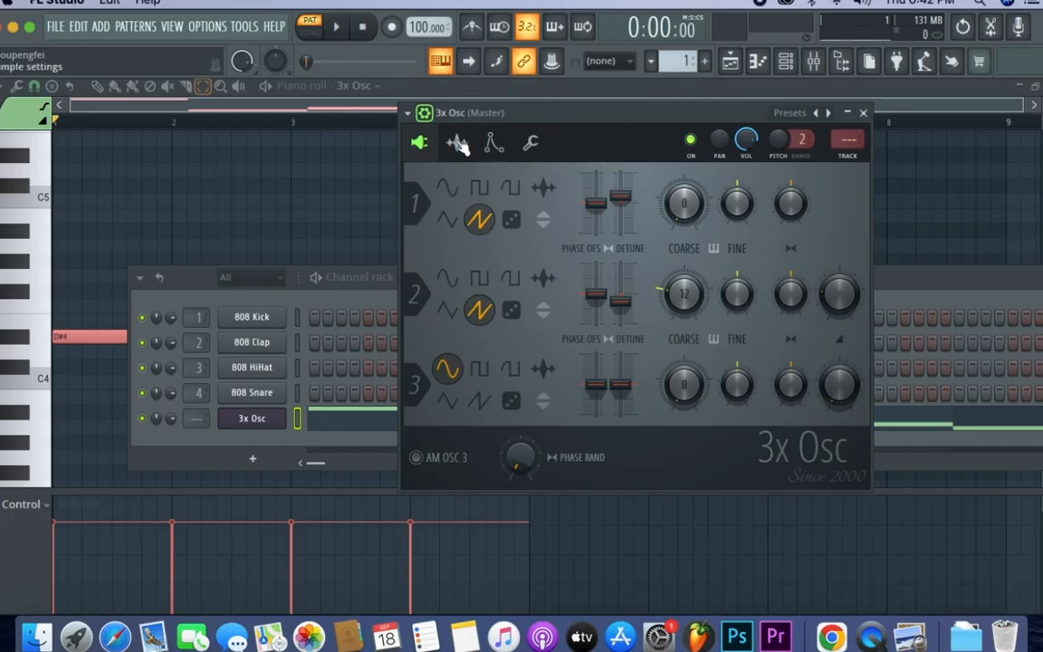
click(534, 145)
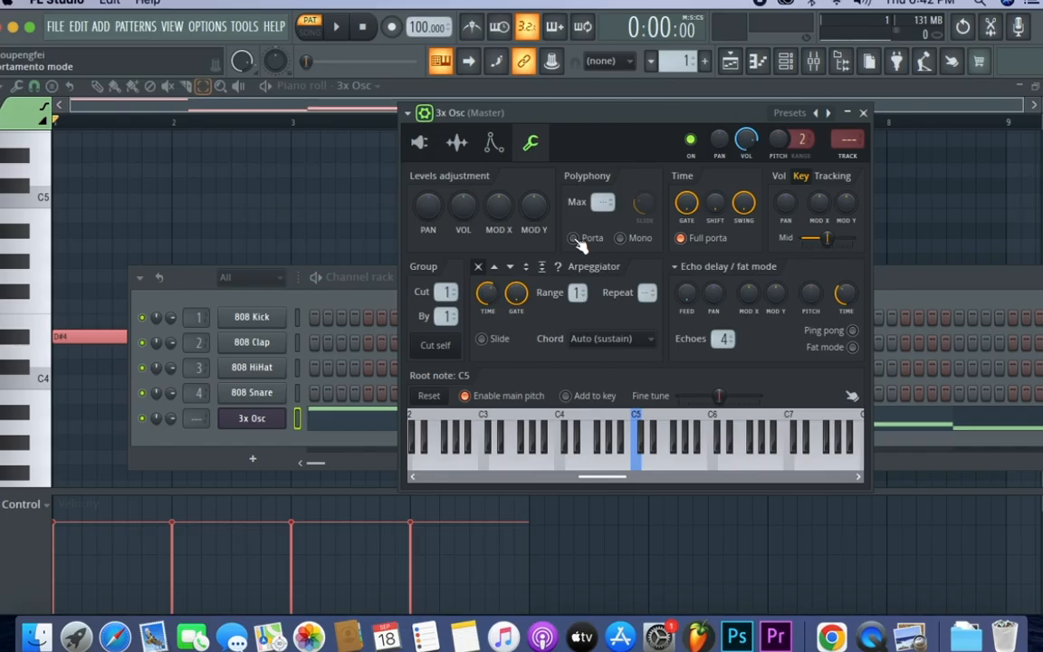
click(574, 238)
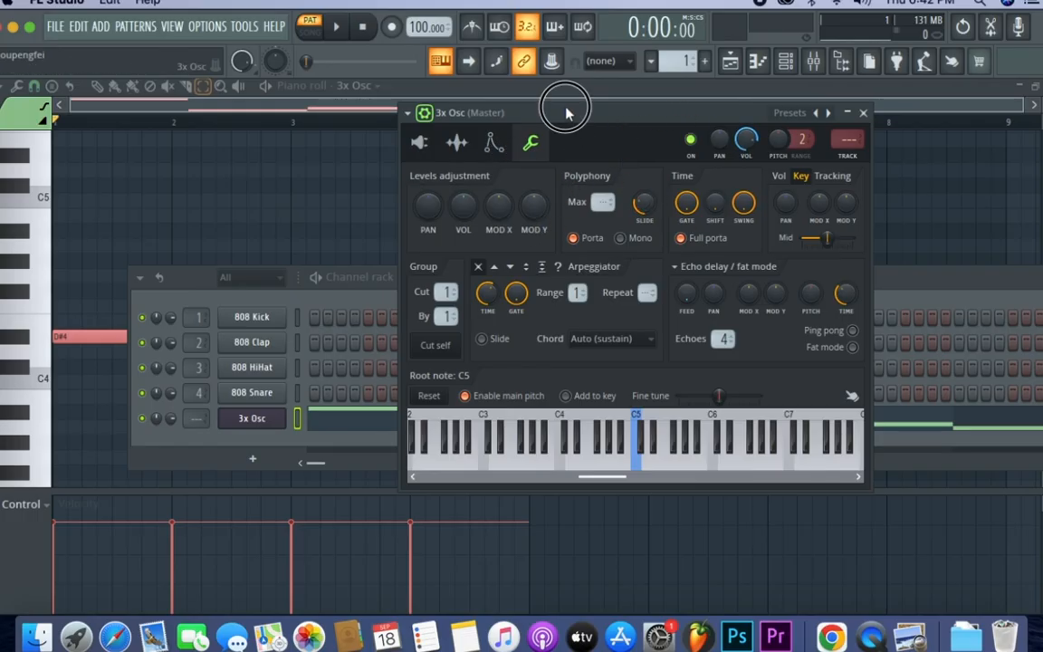
- Enable the 3x Osc's volume envelope and play the pattern to hear its default shape
drag(566, 109, 581, 105)
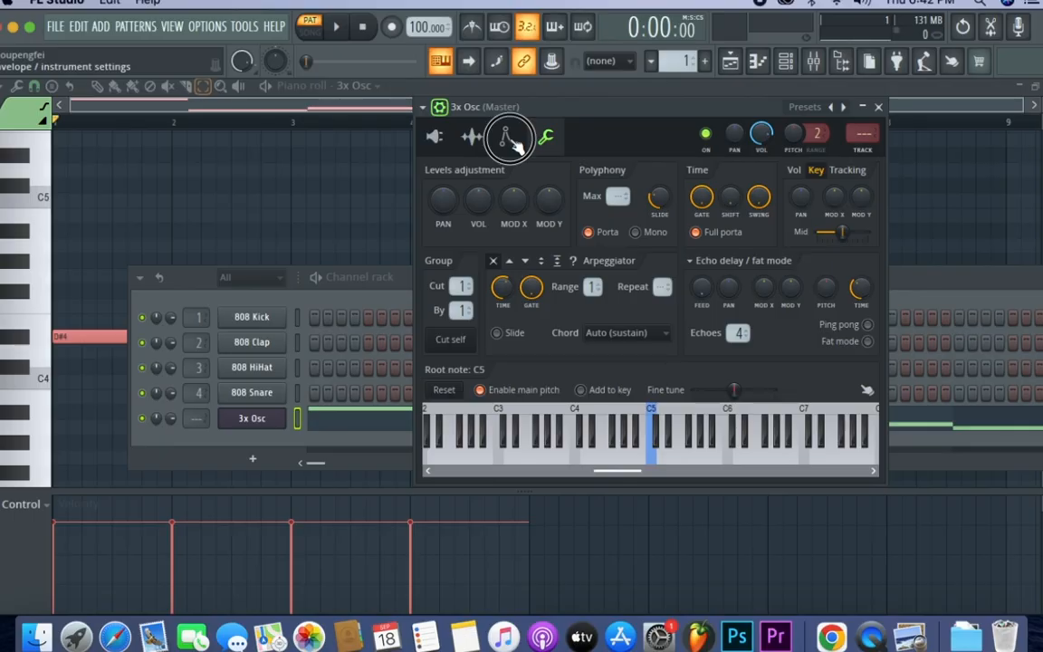
click(508, 136)
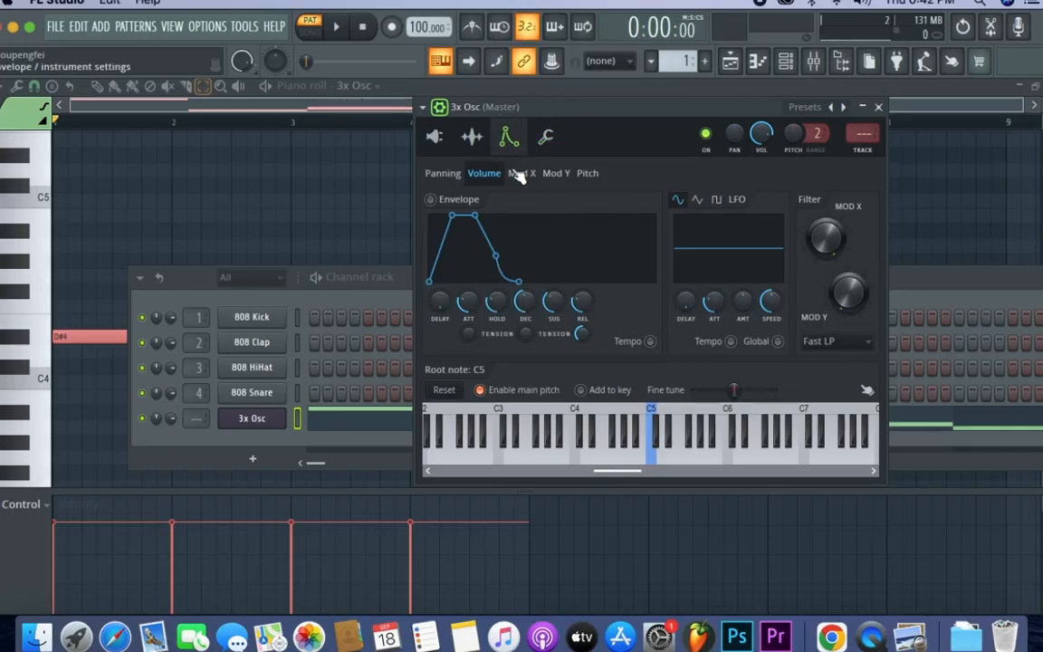
click(432, 200)
key(space)
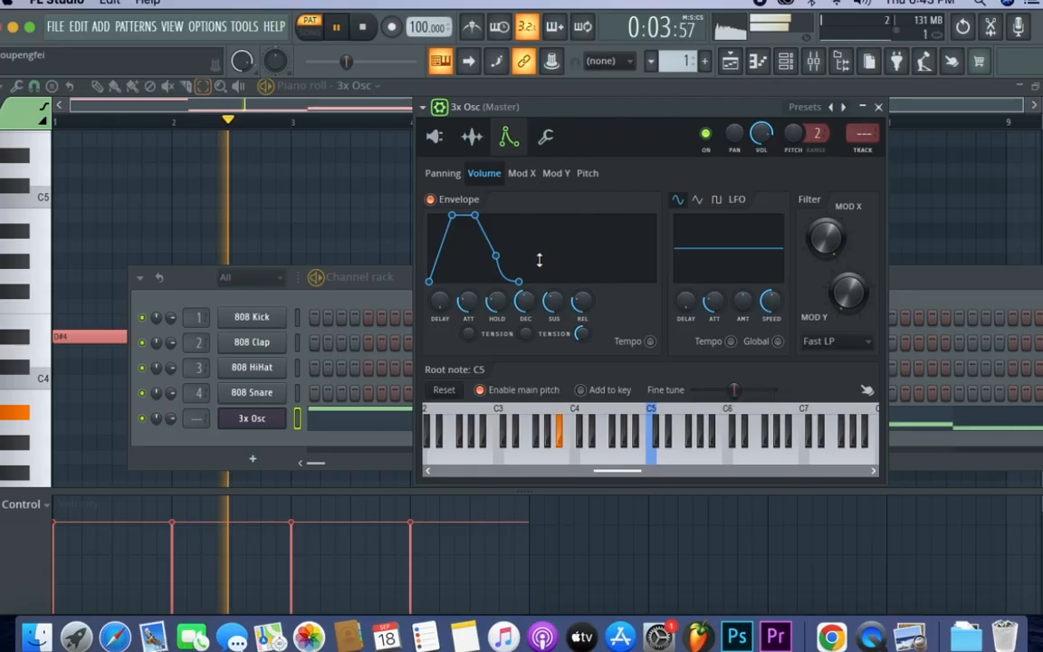
key(space)
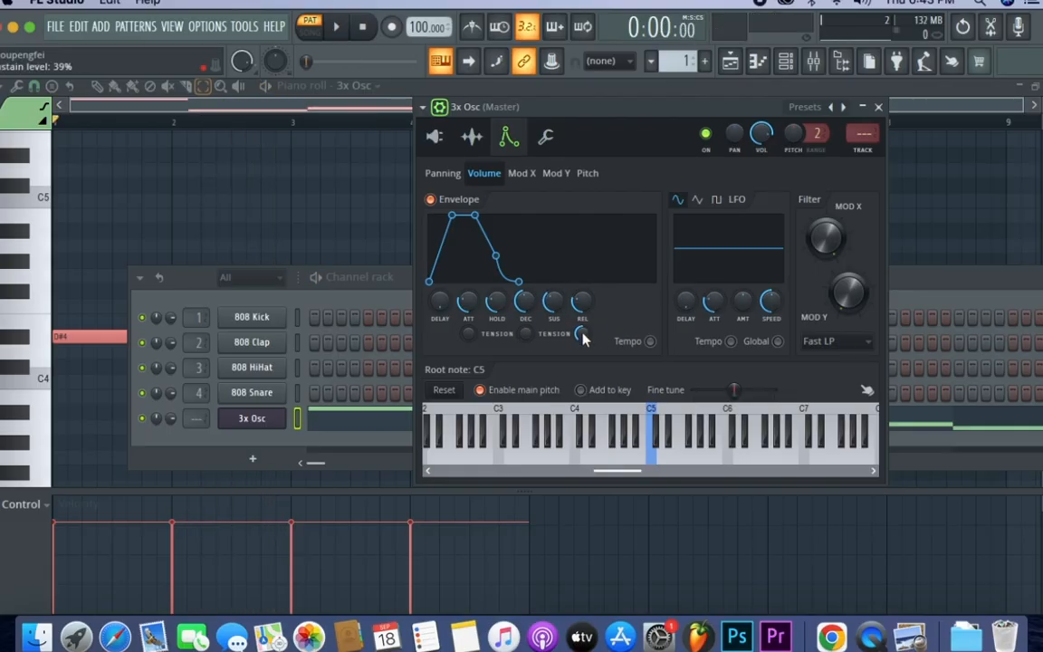
- Reduce the volume envelope's attack, hold, decay, sustain and release to their minimum and play the pattern
drag(468, 302, 466, 335)
drag(584, 304, 538, 337)
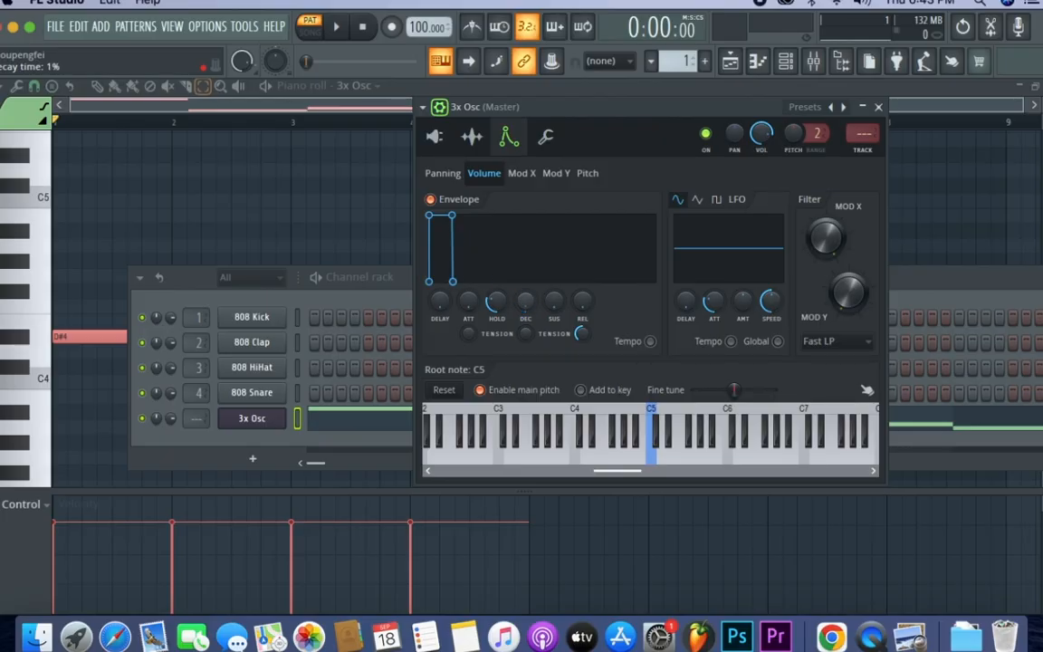
drag(496, 301, 496, 335)
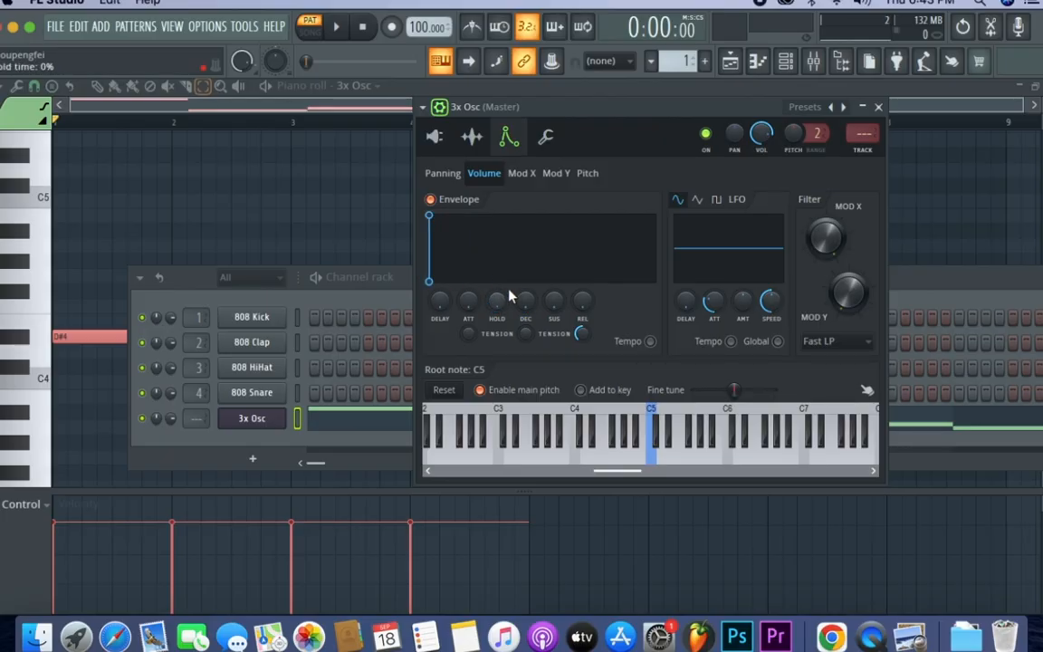
key(space)
key(space)
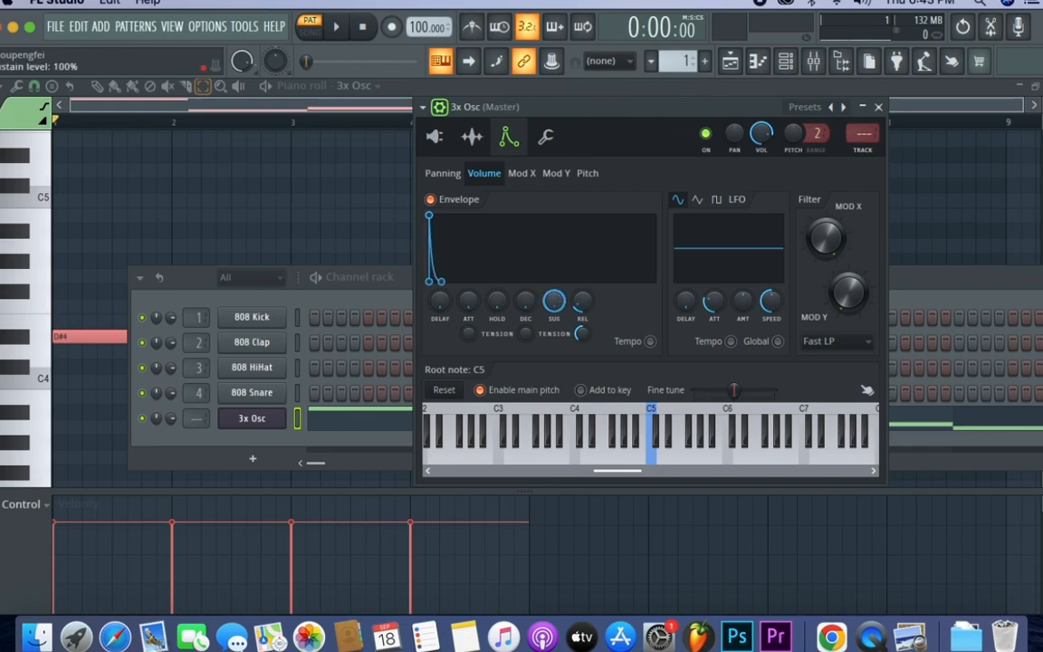
- Audition the volume envelope with sustain at 100%, then lengthen its release slightly
key(space)
key(space)
drag(580, 307, 579, 291)
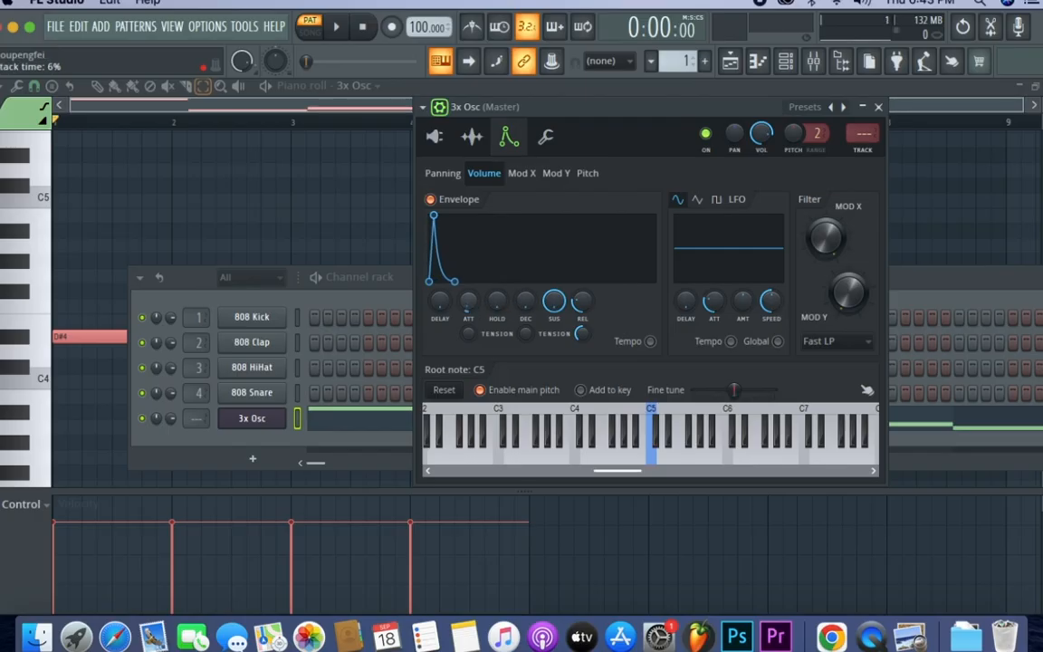
- Fine-tune the volume envelope to a 7% attack, a very short hold and a 15% release while playing the pattern
drag(468, 301, 468, 312)
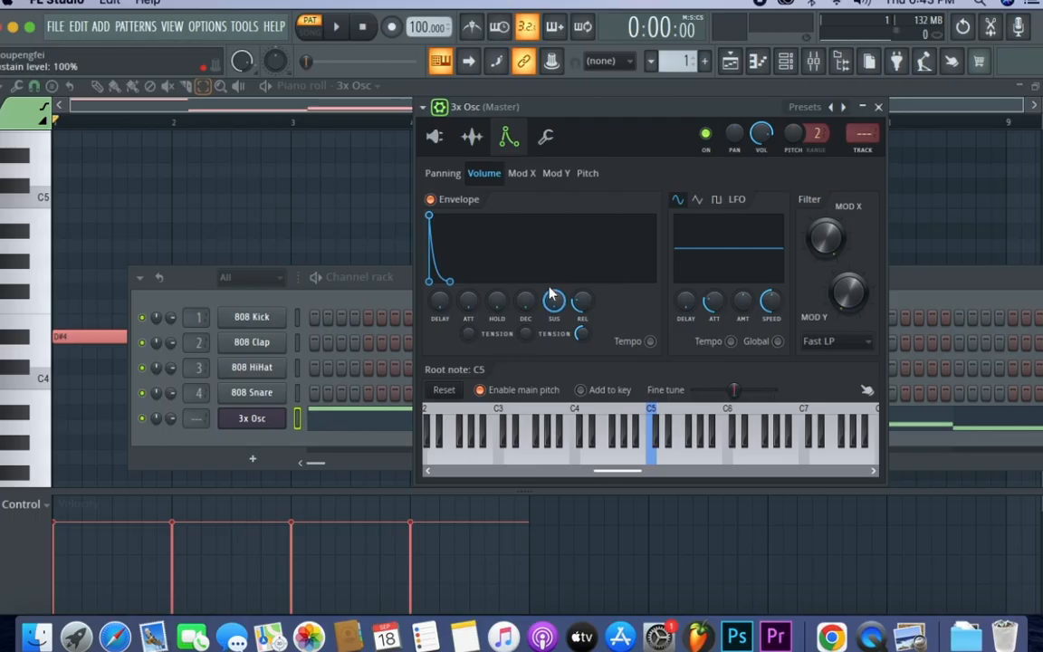
drag(470, 307, 470, 301)
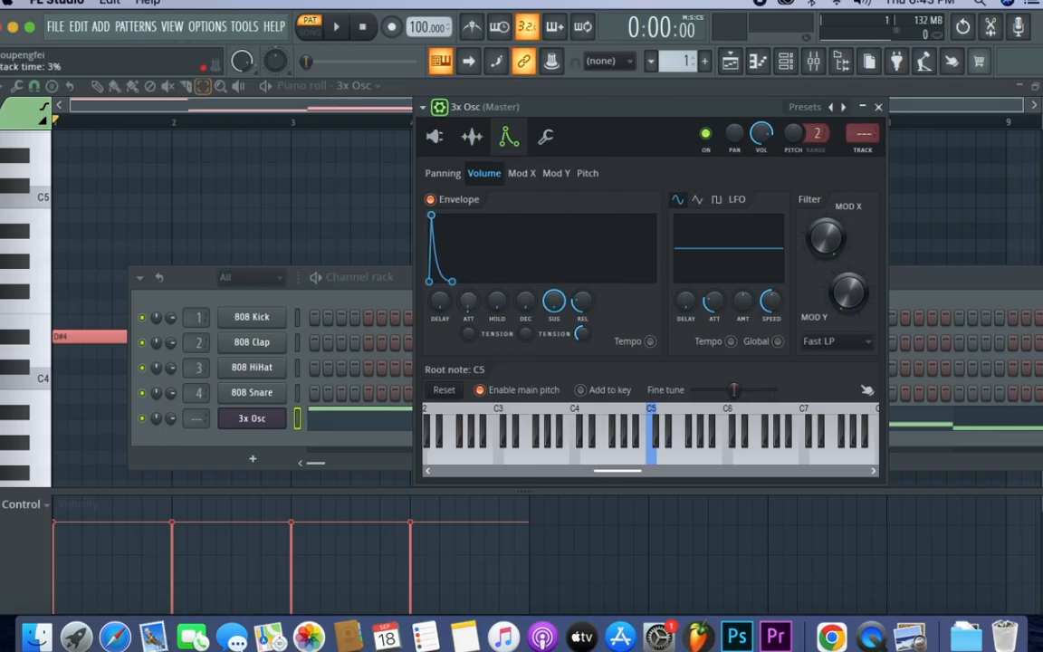
key(space)
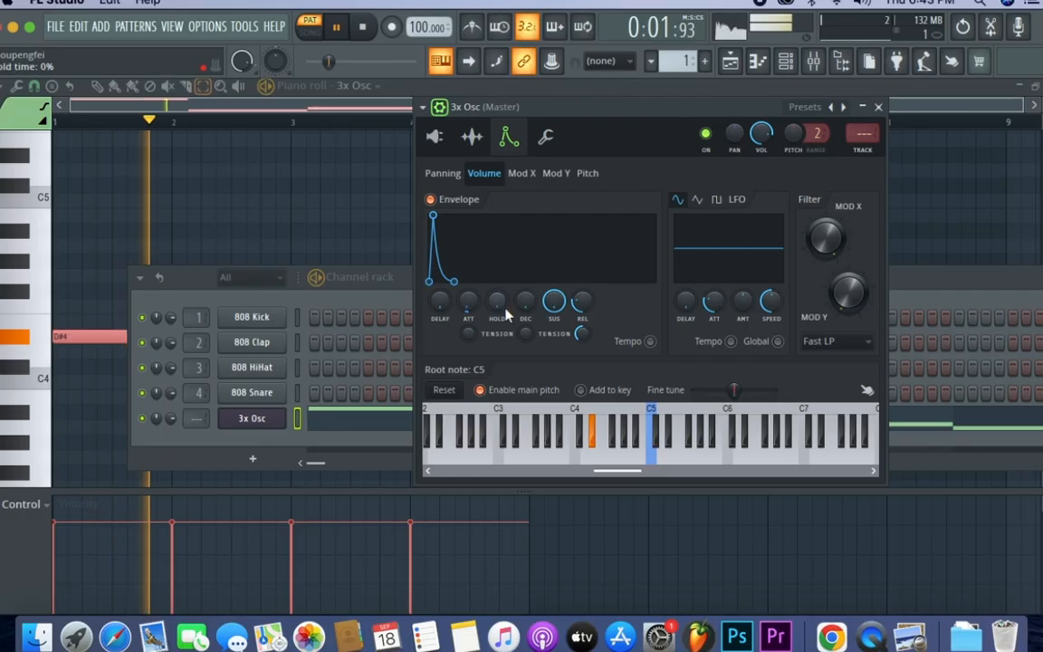
drag(499, 305, 498, 296)
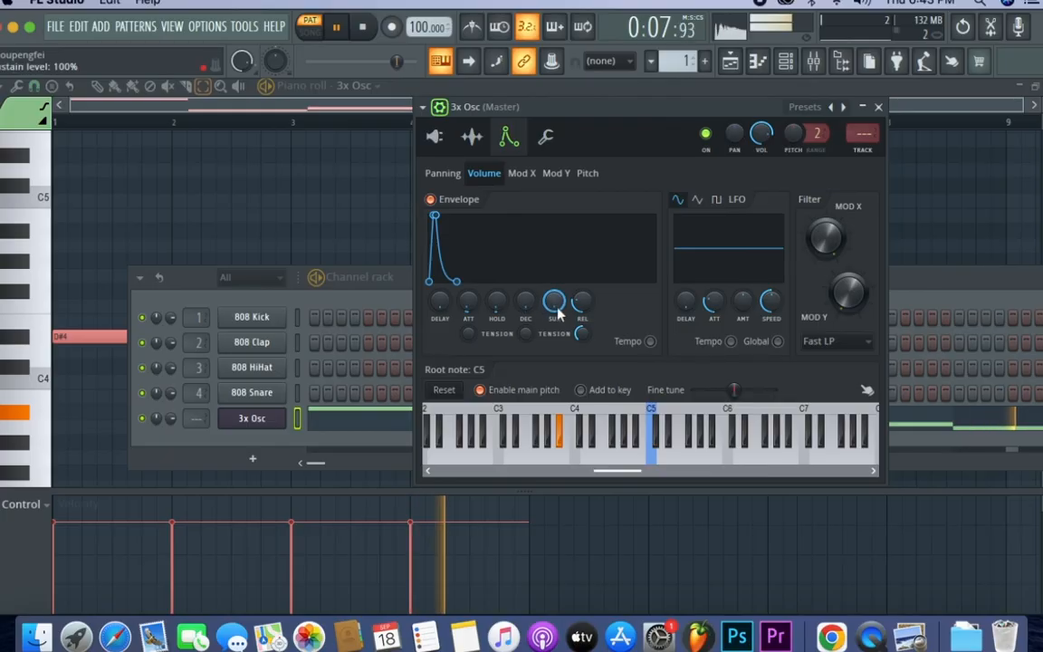
drag(578, 306, 579, 314)
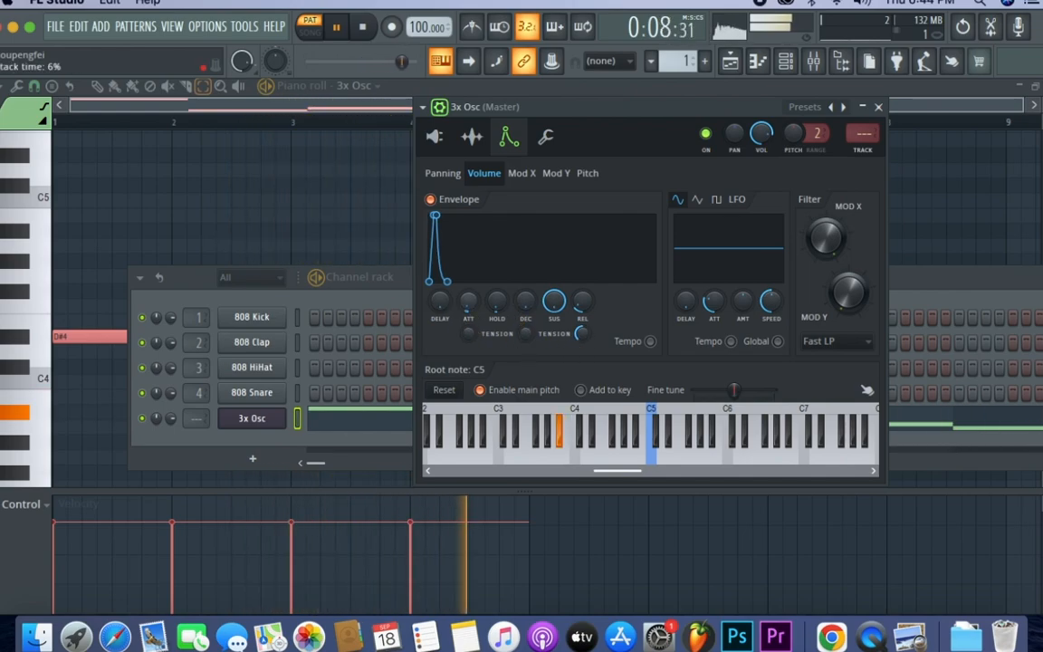
drag(475, 312, 475, 310)
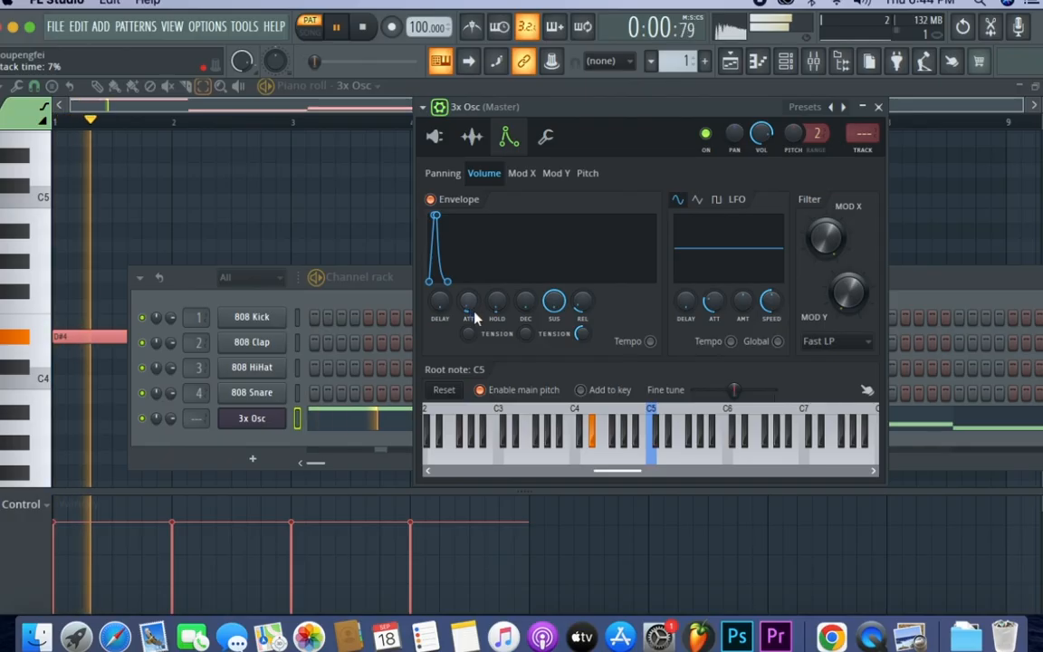
key(space)
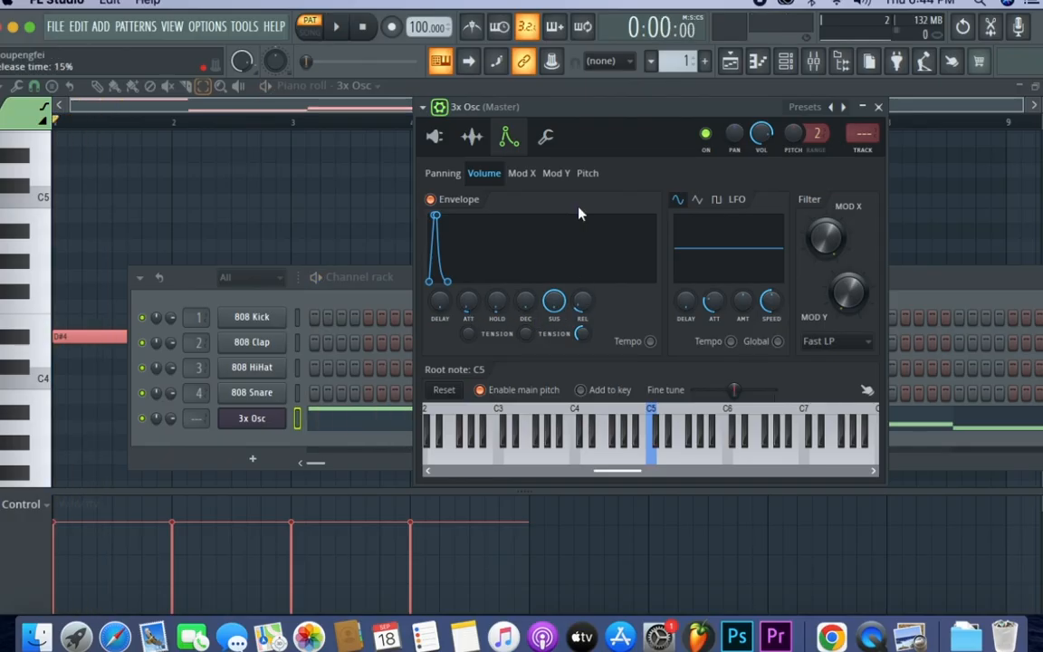
- Lower the filter's Mod X cutoff to about 54% while the pattern plays
drag(548, 111, 394, 95)
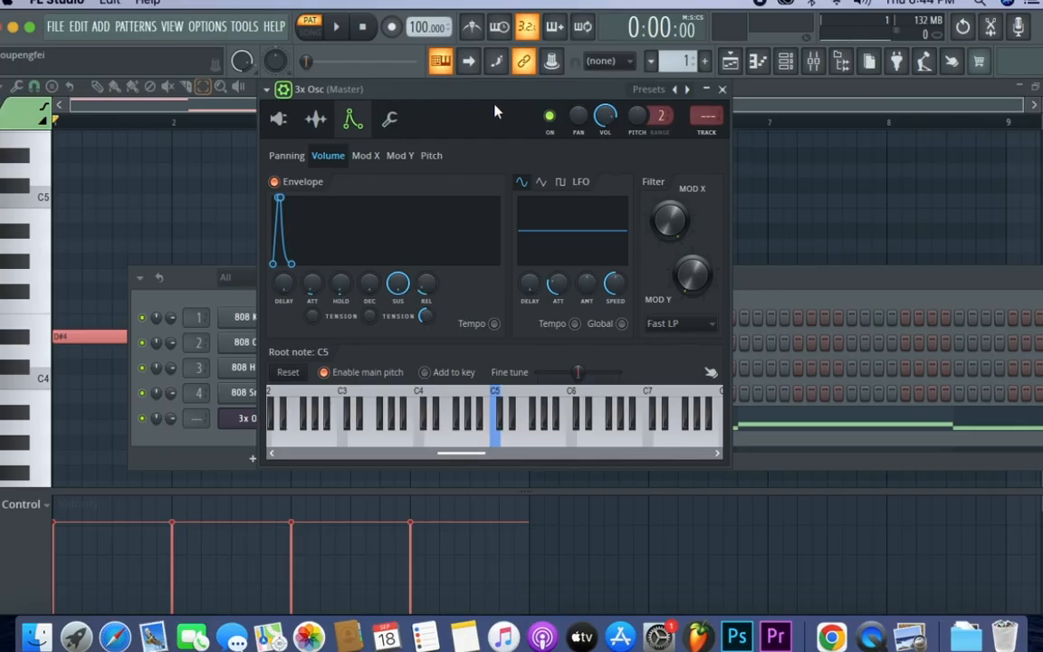
drag(512, 97, 507, 97)
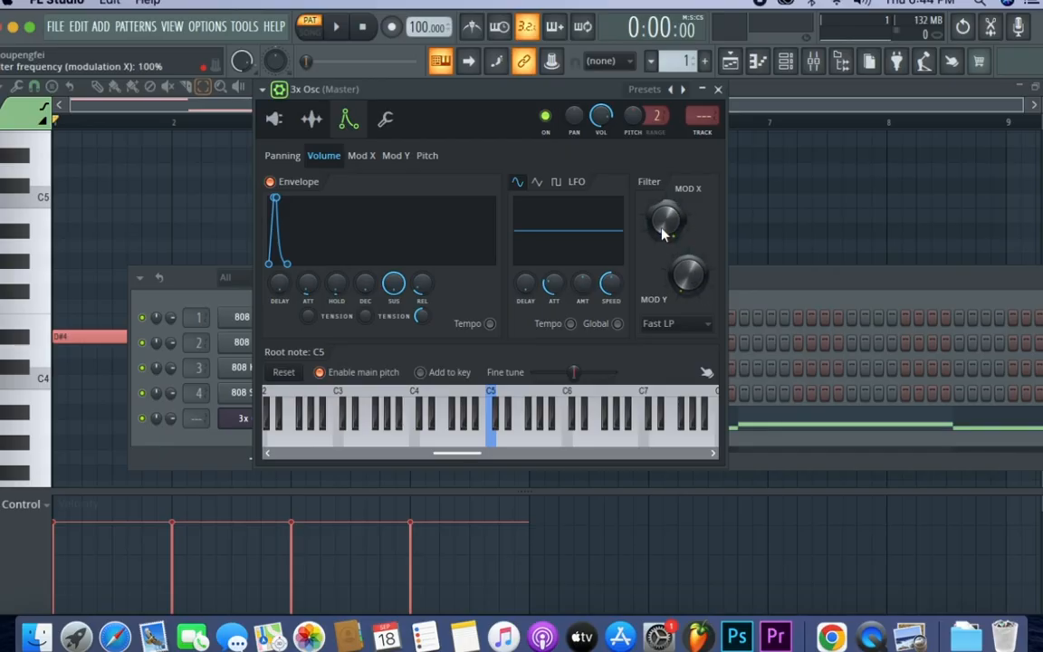
key(space)
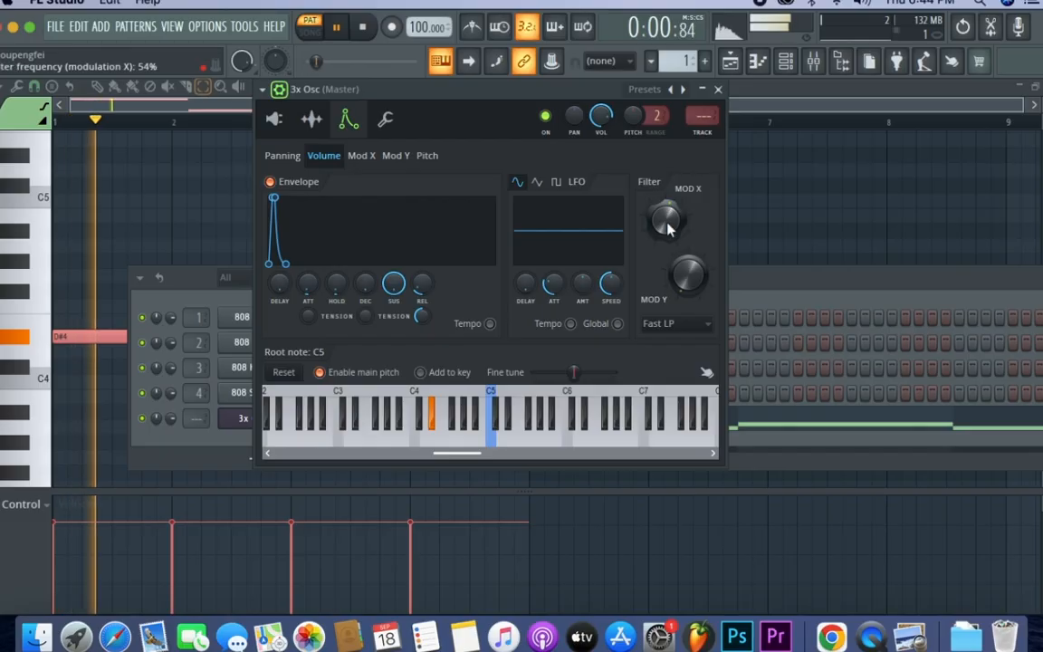
key(space)
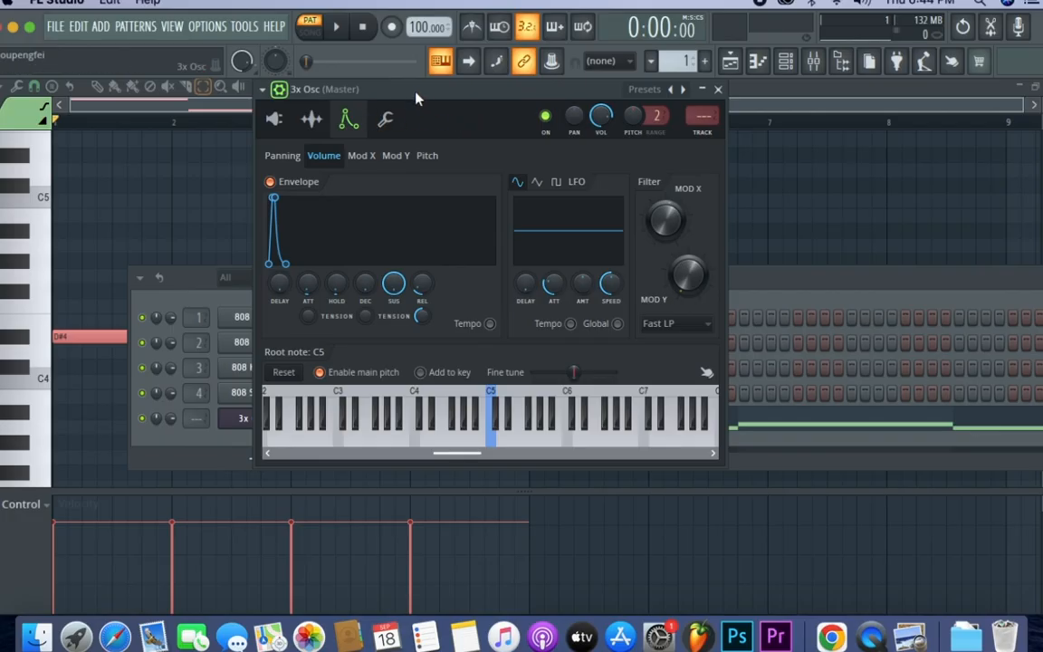
- Close the 3x Osc, route its channel to mixer insert 1, and play the pattern to check the routing
drag(424, 90, 494, 89)
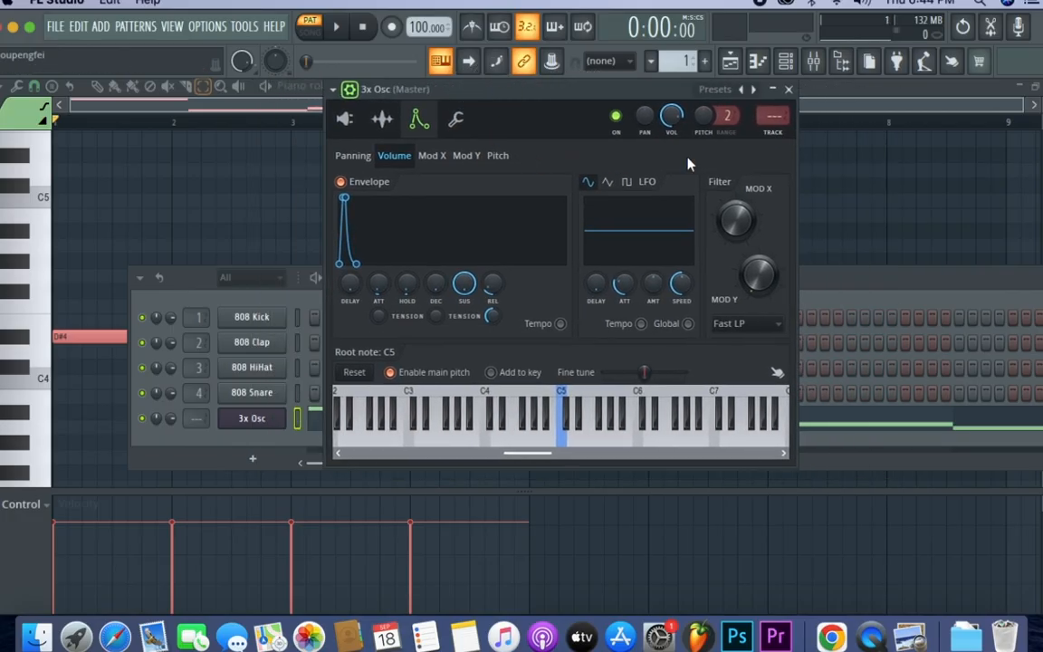
click(788, 88)
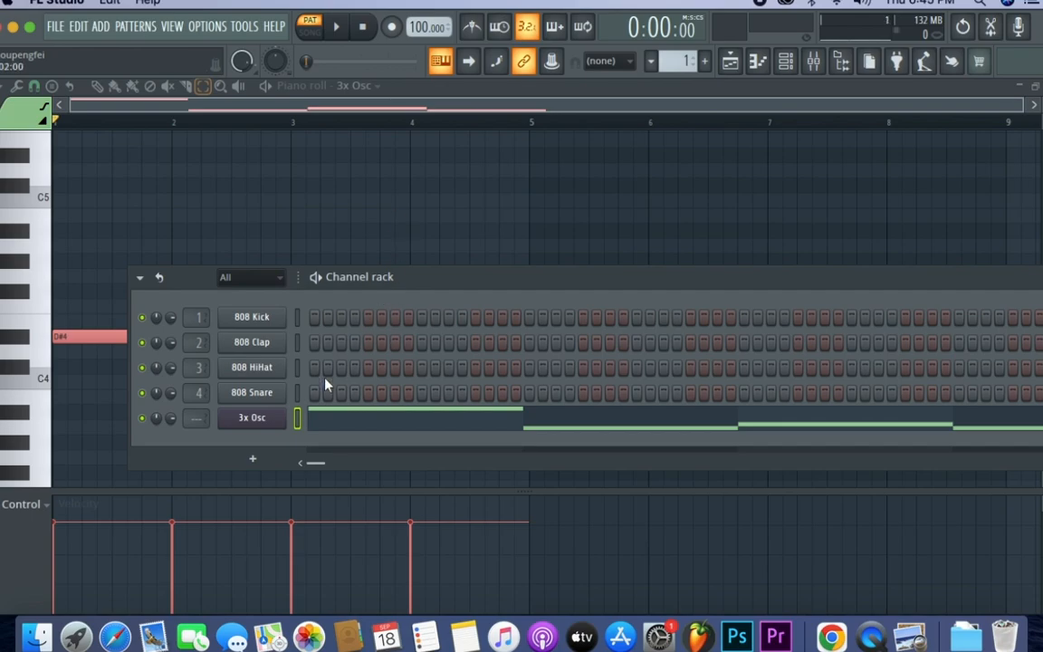
click(813, 61)
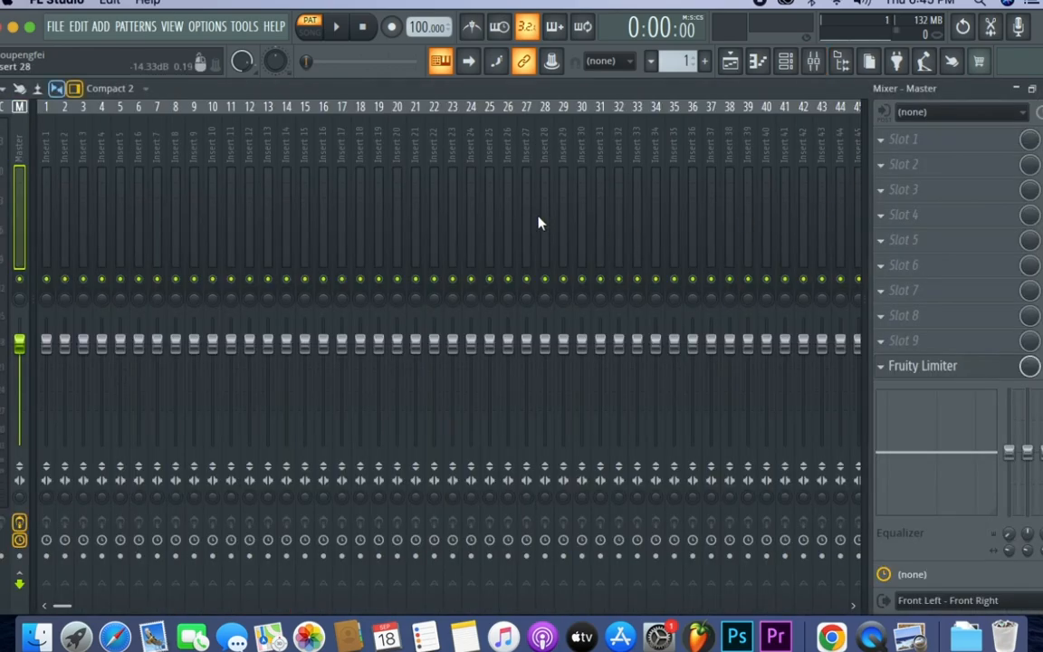
click(48, 163)
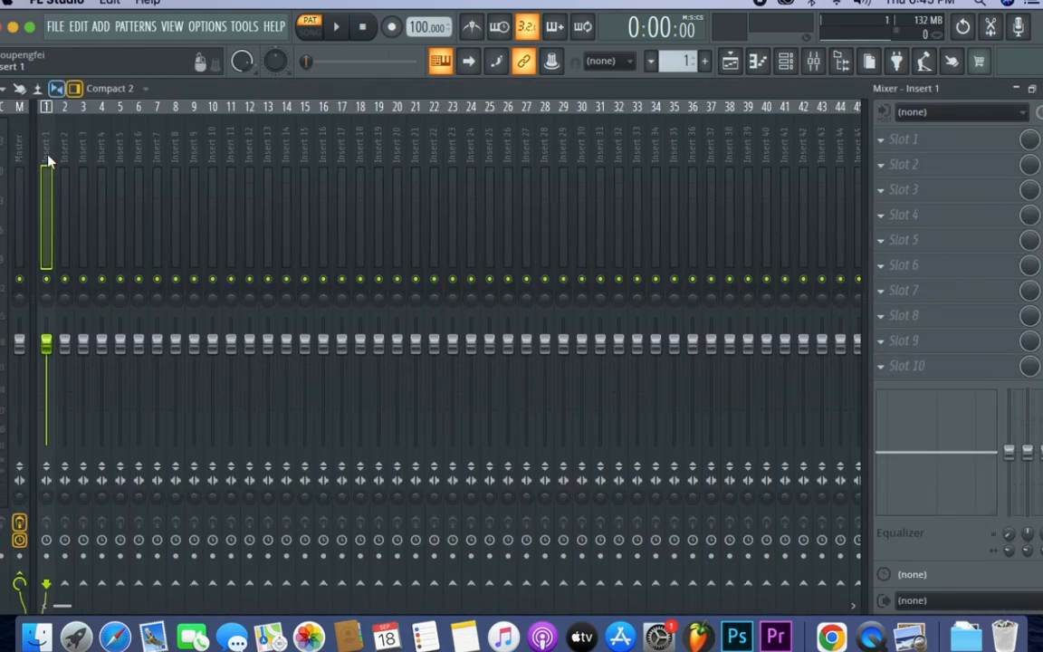
key(super+l)
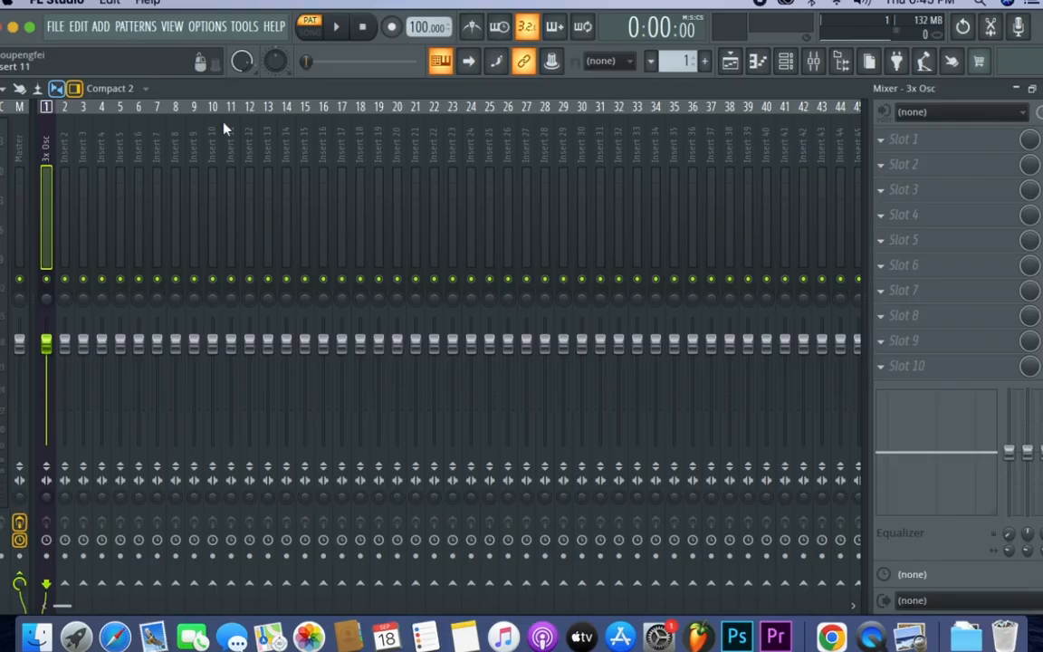
key(space)
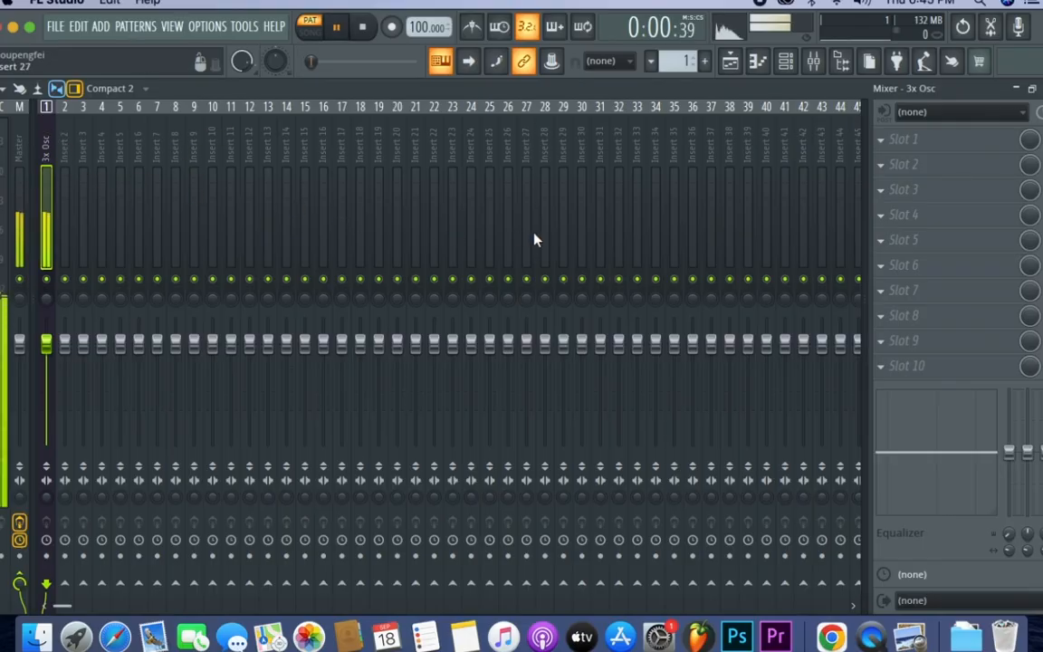
click(52, 156)
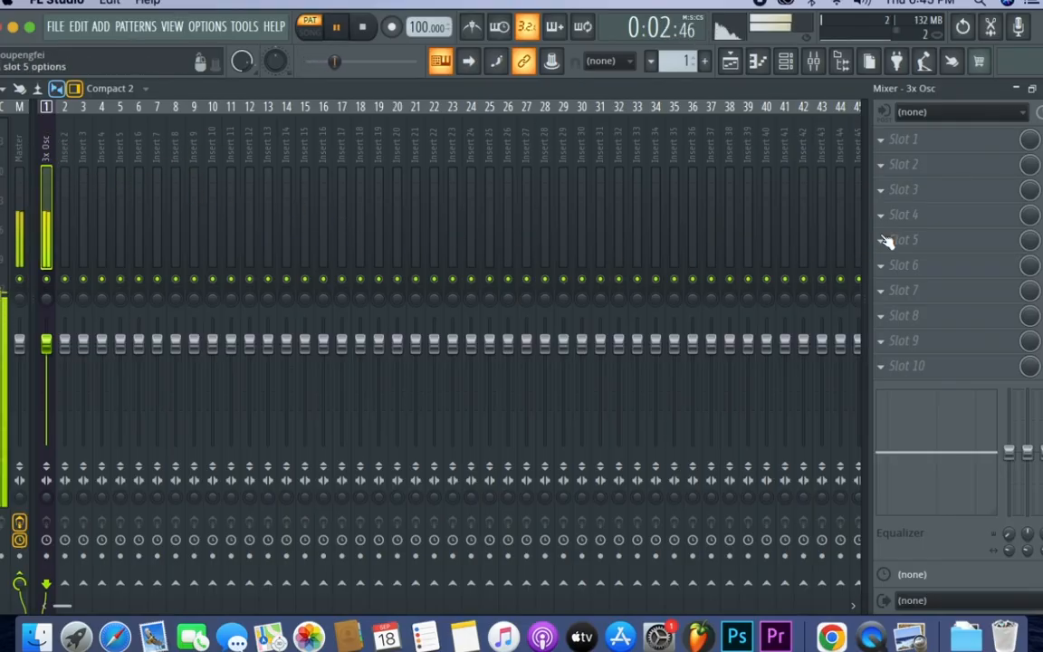
key(space)
- Load Fruity Parametric EQ 2 into effect slot 1 of the 3x Osc mixer track and play the pattern
click(954, 147)
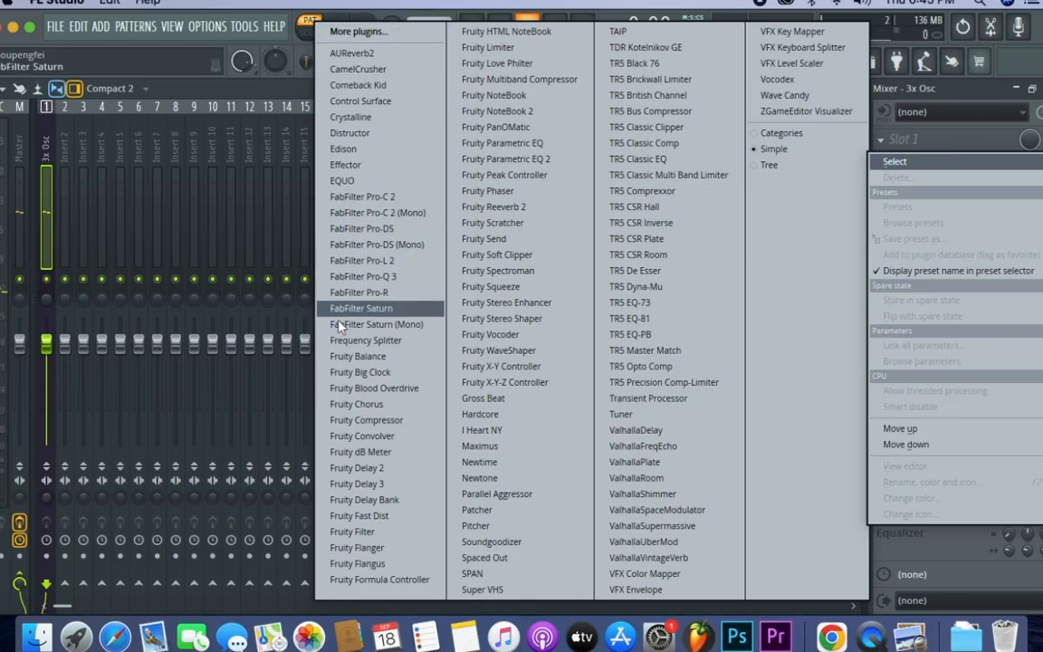
click(532, 142)
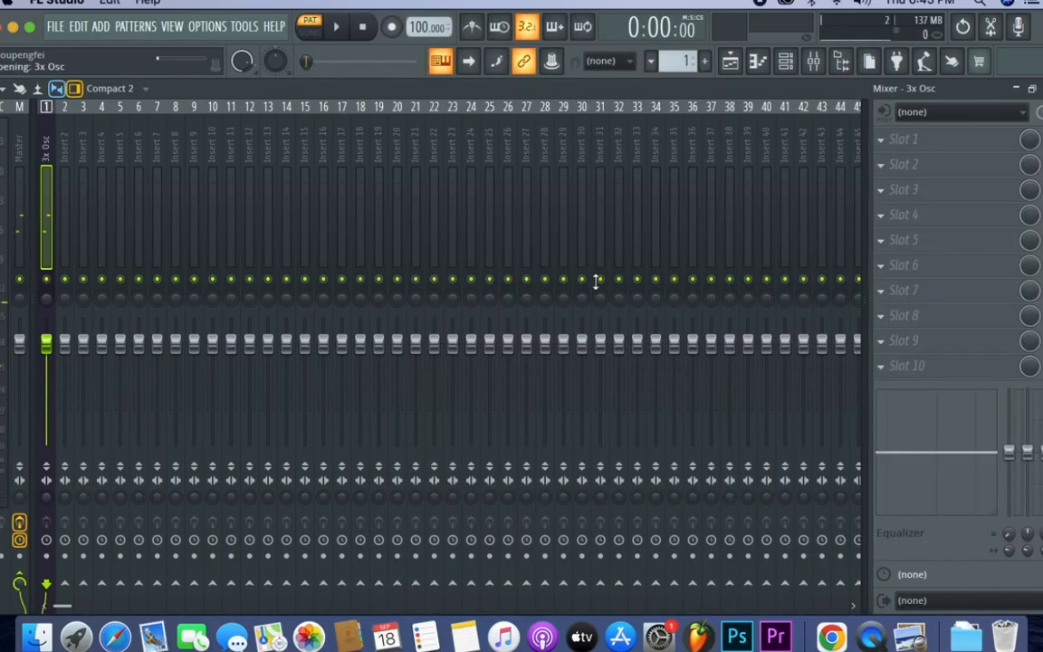
key(space)
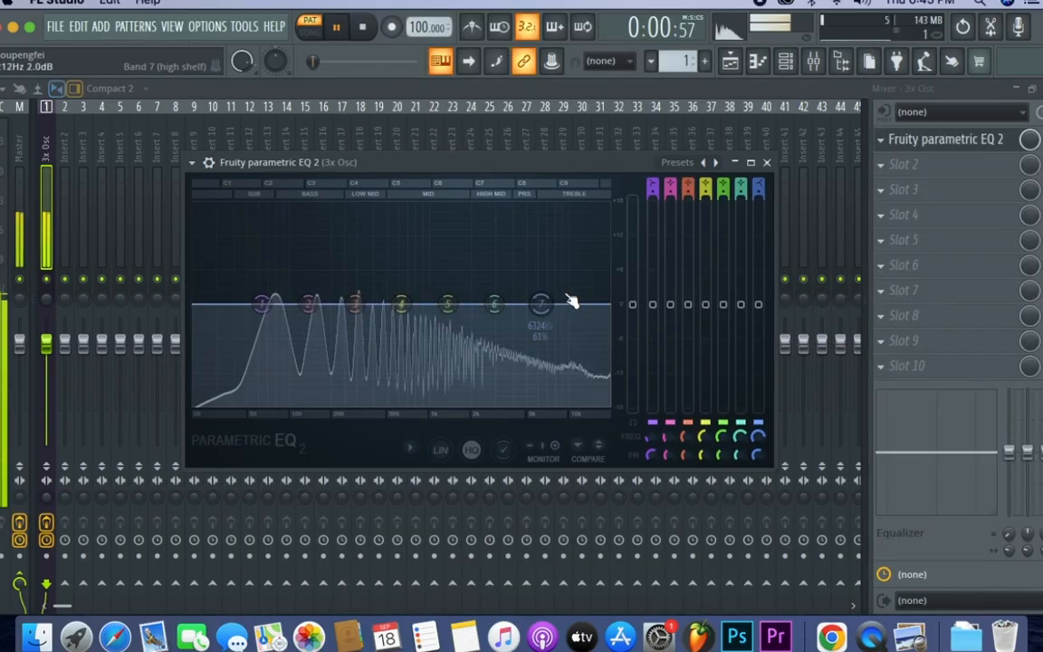
- Change band 7 of Parametric EQ 2 to a low-pass filter and reset its bandwidth
right_click(542, 305)
mouse_move(565, 348)
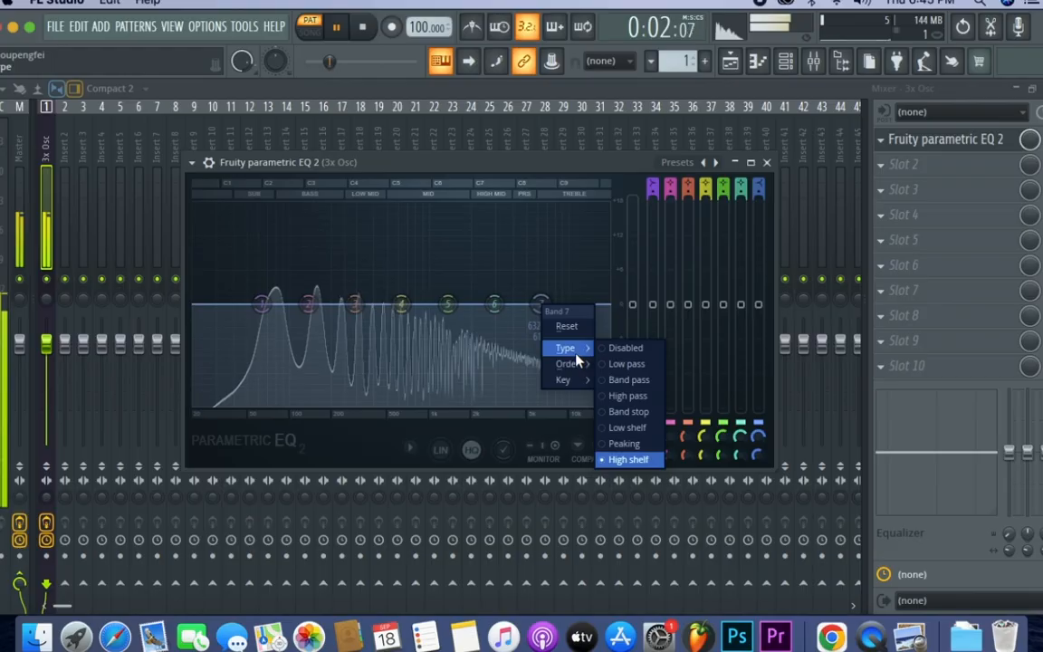
click(636, 364)
right_click(757, 450)
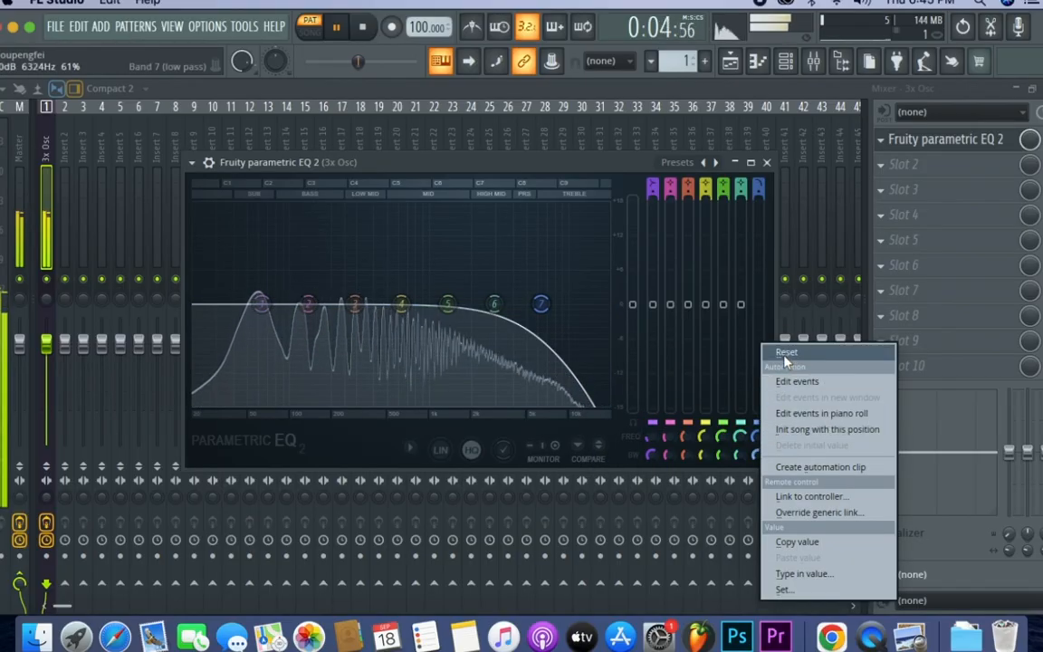
click(786, 353)
- Lower band 7's cutoff to about 1 kHz, dip band 4 slightly at 1267 Hz with a narrower bandwidth, and close the equalizer
drag(541, 305, 444, 321)
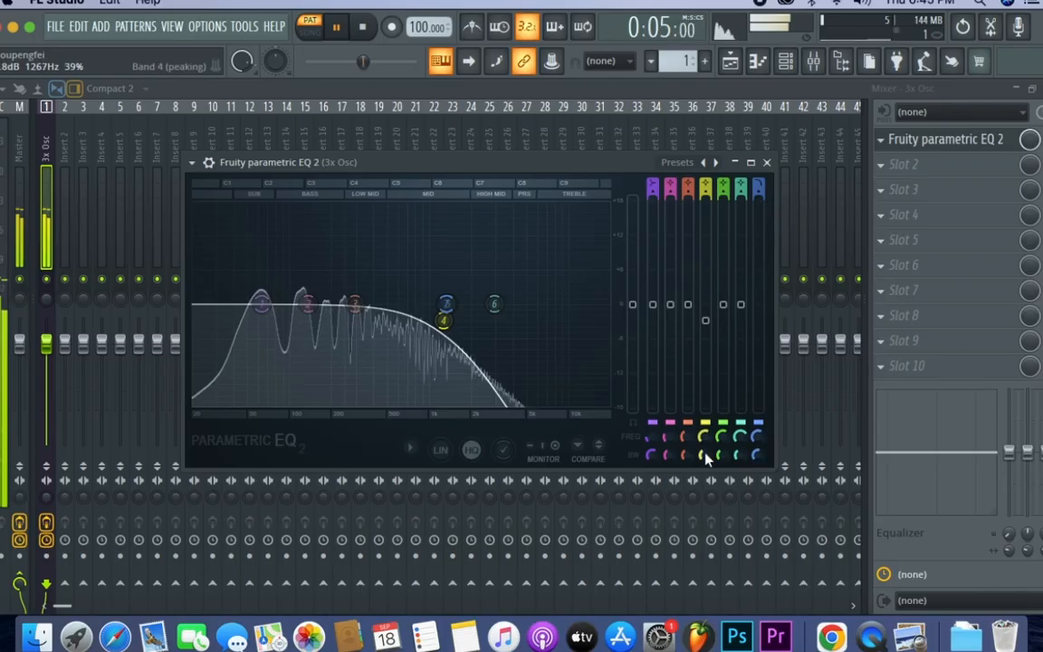
drag(706, 456, 706, 461)
drag(758, 437, 757, 444)
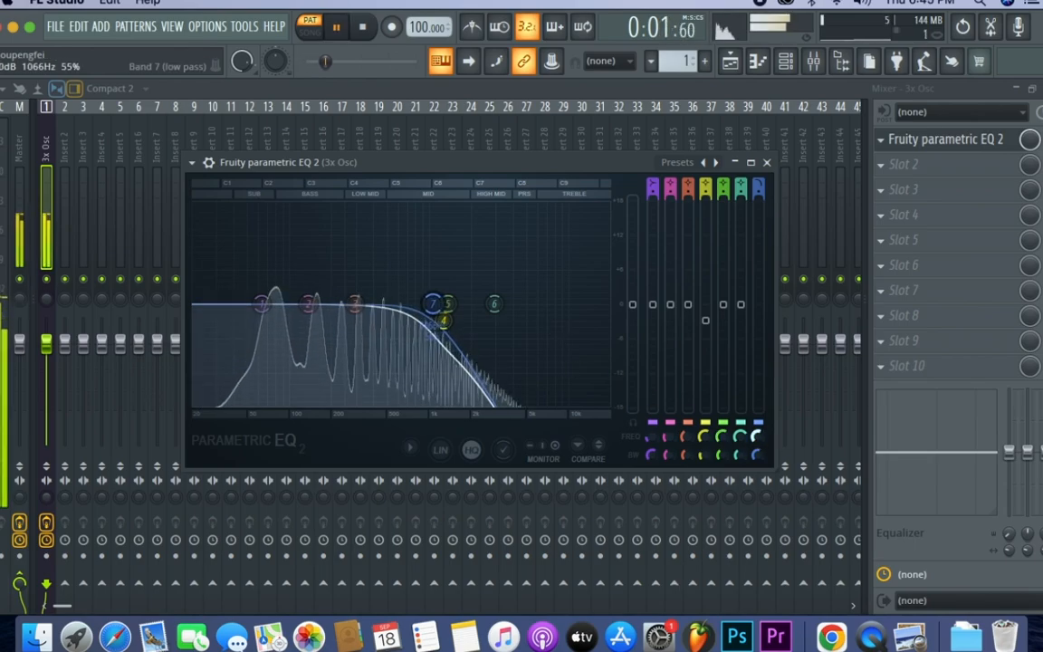
click(767, 162)
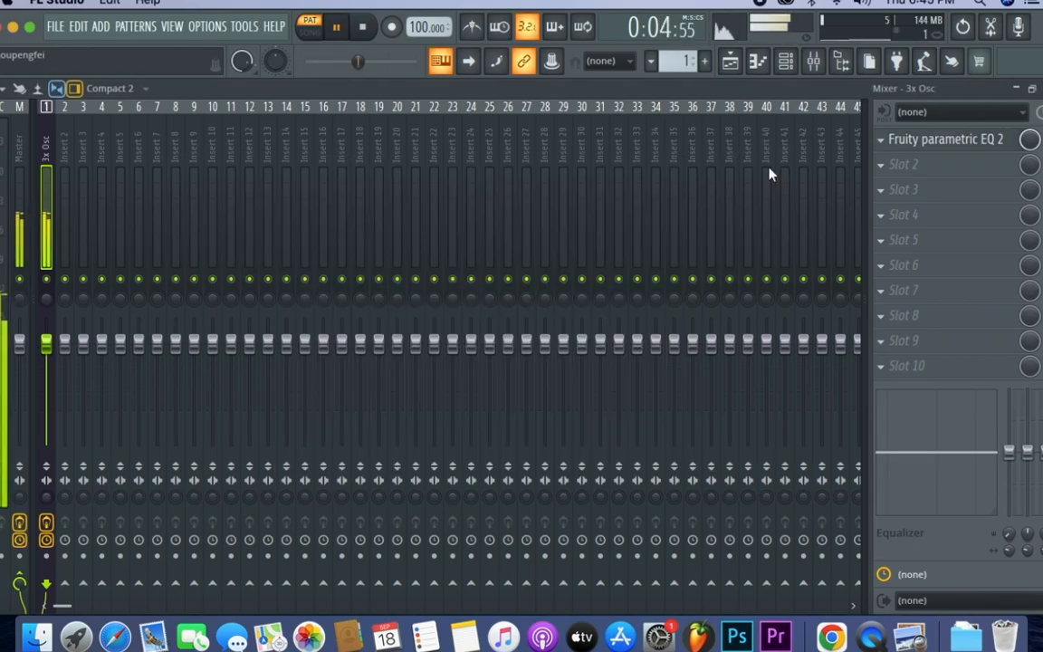
- Reopen Parametric EQ 2, stop the pattern to review the low-pass curve, and close the equalizer
click(932, 140)
key(space)
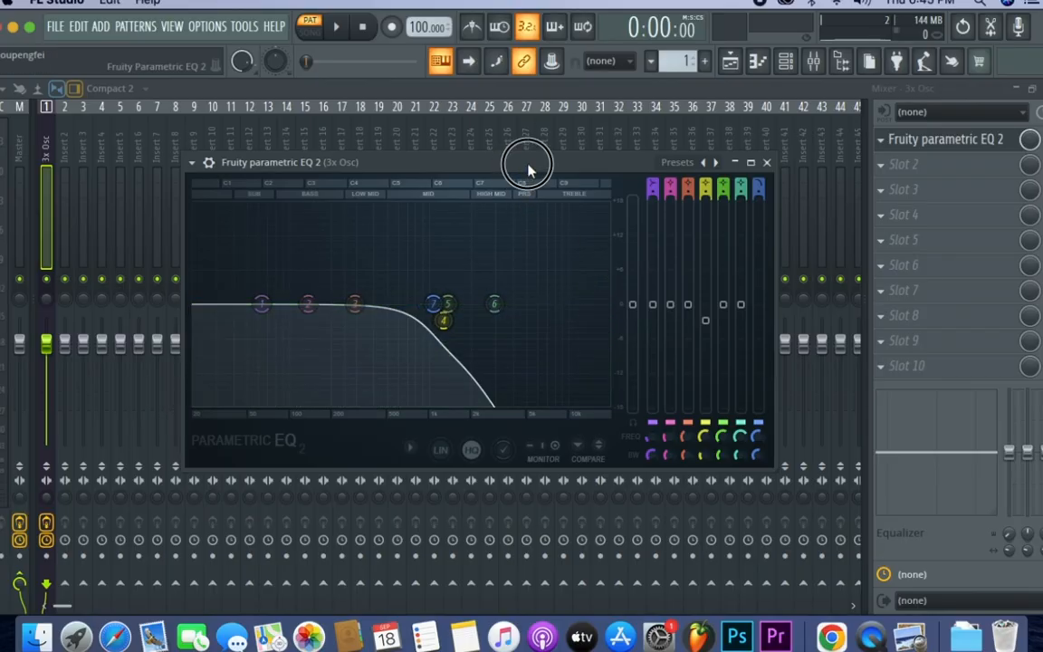
drag(530, 163, 624, 138)
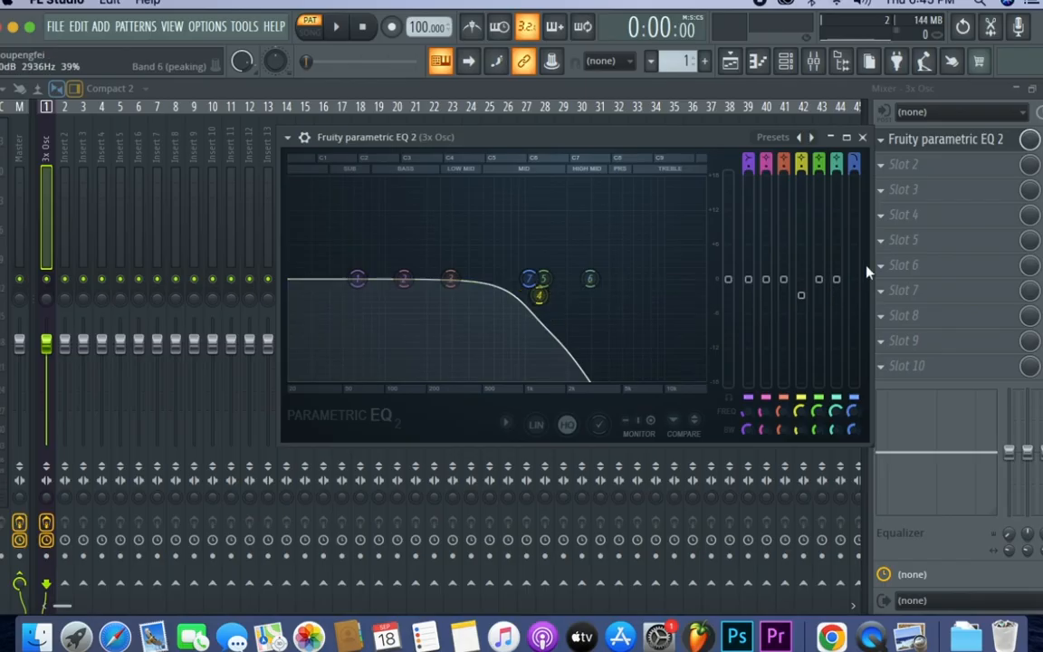
click(862, 138)
- Load Fruity Flanger into effect slot 2 of the 3x Osc mixer track and play the pattern
click(952, 174)
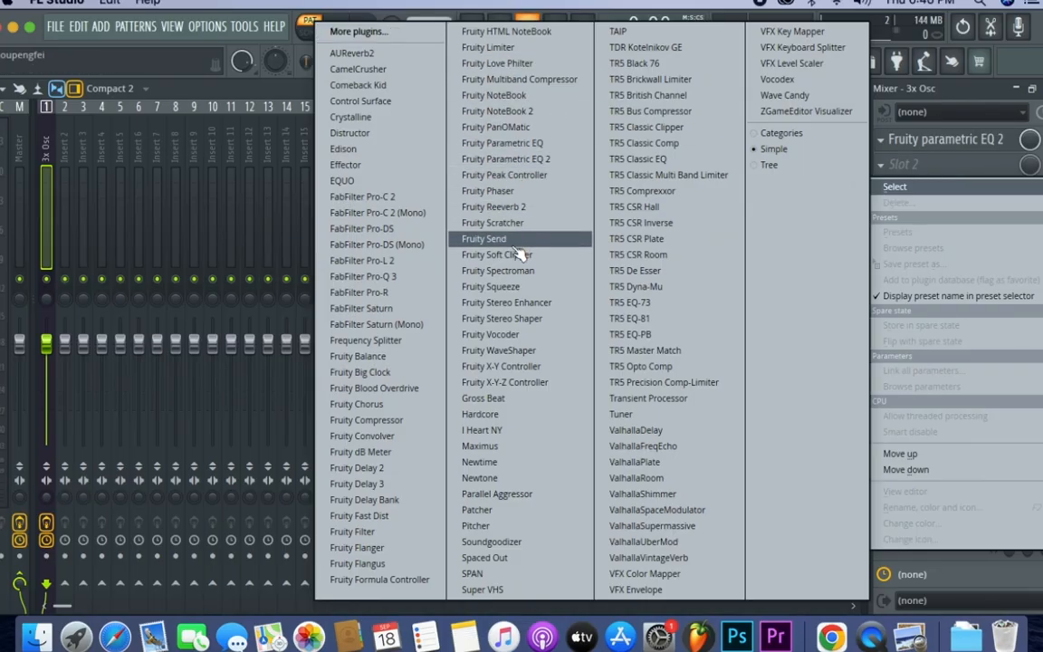
click(359, 550)
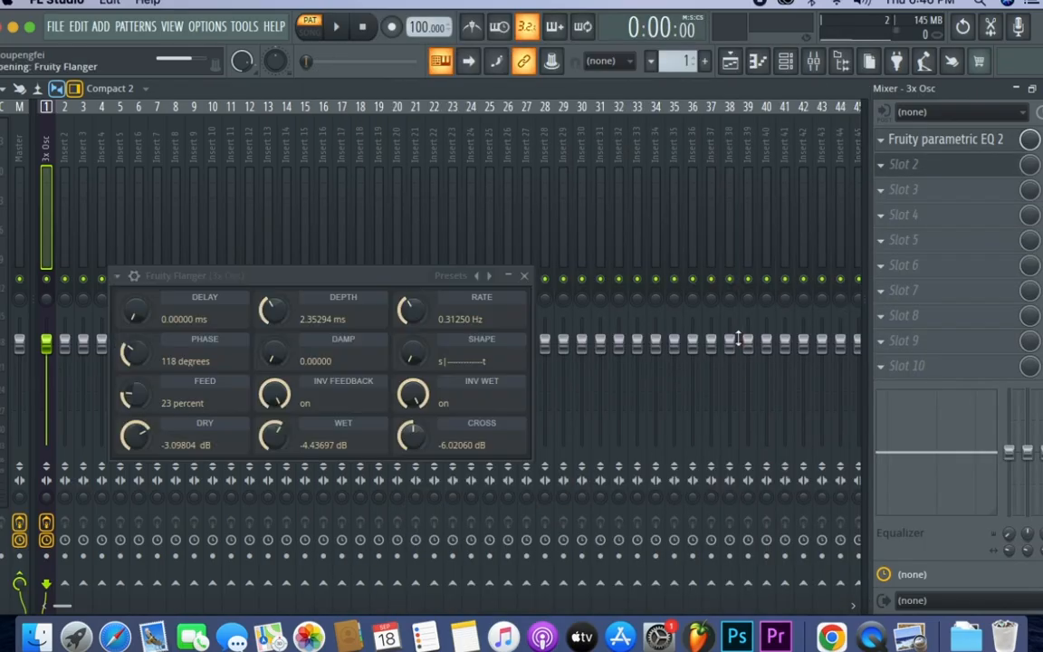
drag(358, 276, 458, 217)
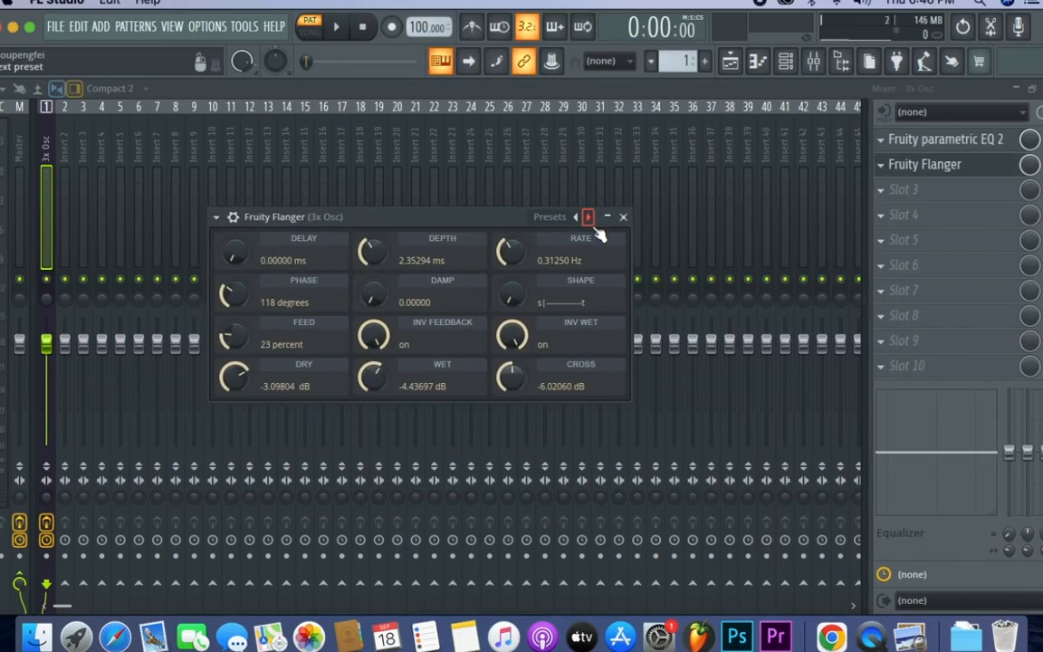
key(space)
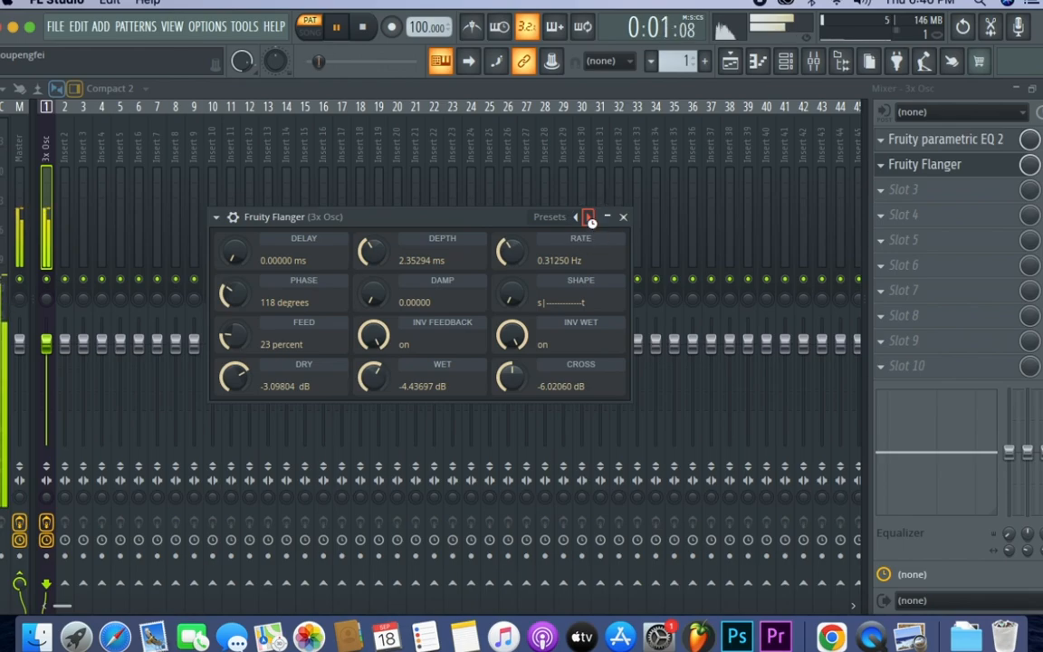
- Audition the first flanger presets, including Chorusy, Classic Deep and Deep Flanger, against the playing pattern, and stop playback
click(595, 227)
click(595, 227)
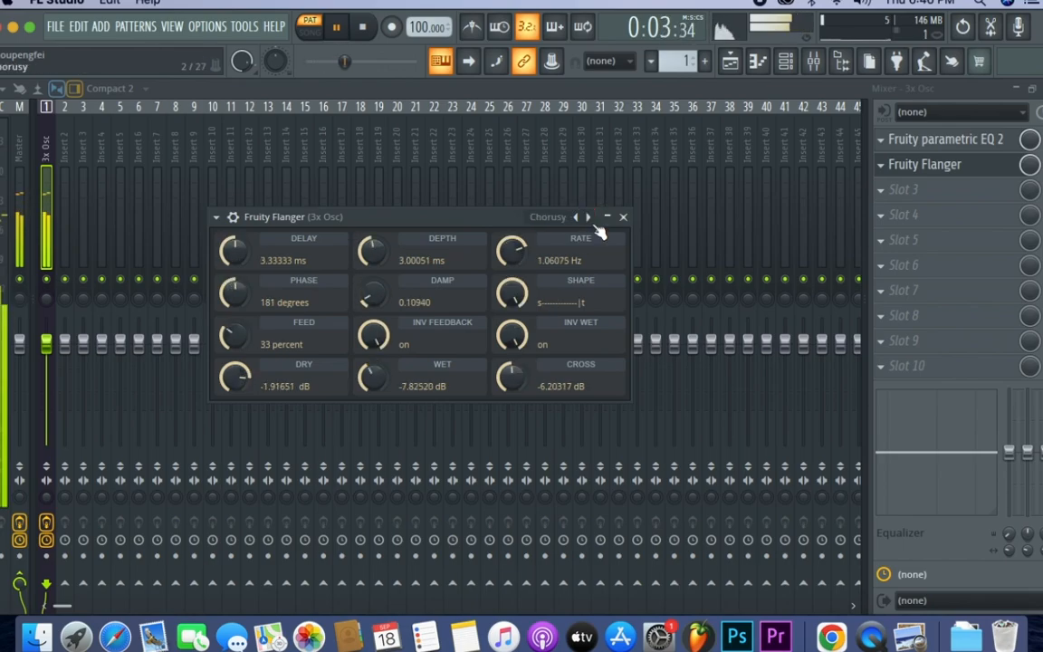
click(589, 218)
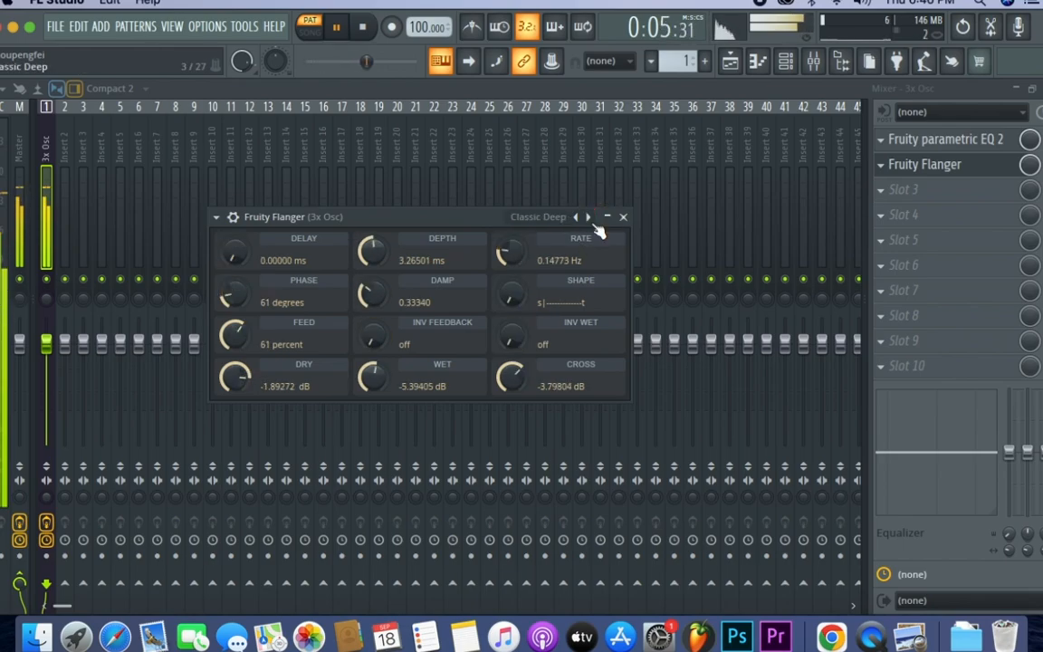
click(591, 221)
click(588, 219)
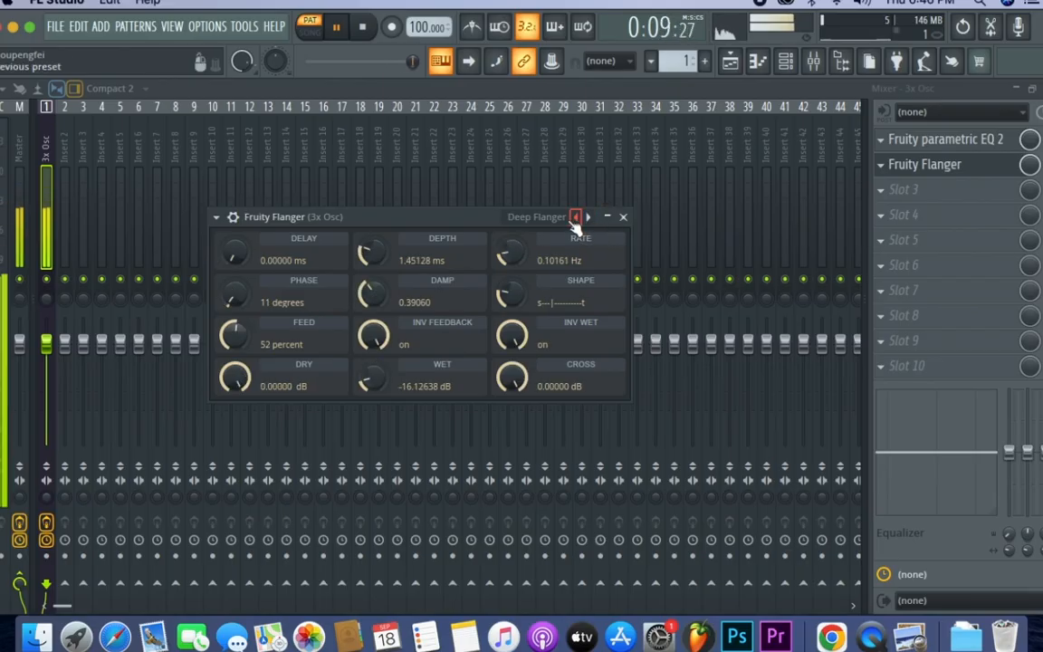
key(space)
- Audition the flanger presets Bad Leslie, Wide Flanger, Weird, Vexed Fifths and Ultra Thin with the pattern
click(542, 219)
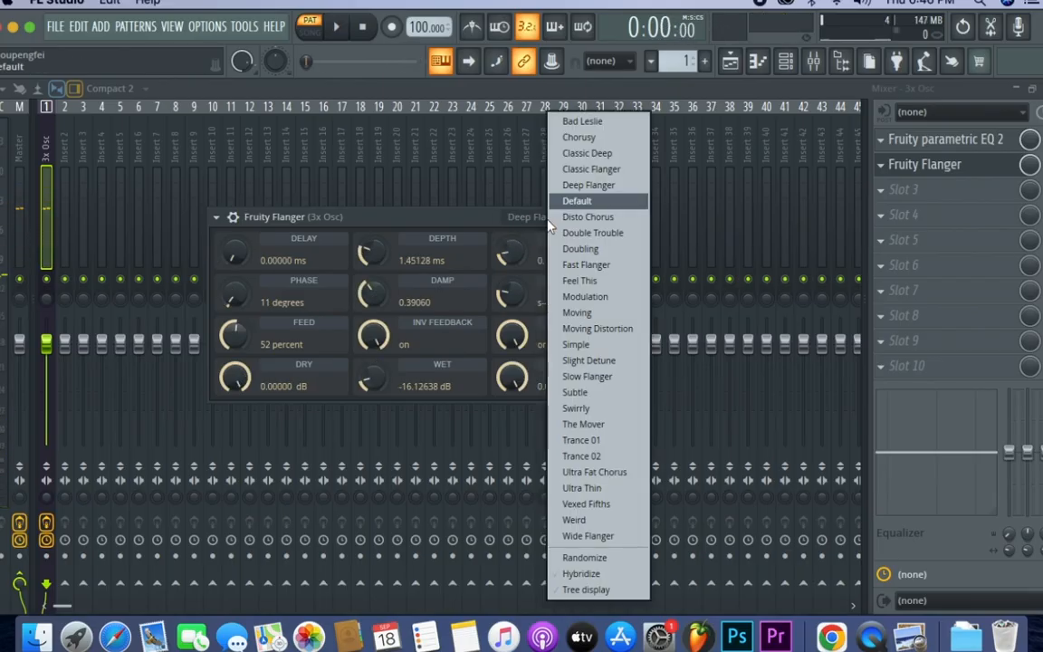
click(579, 121)
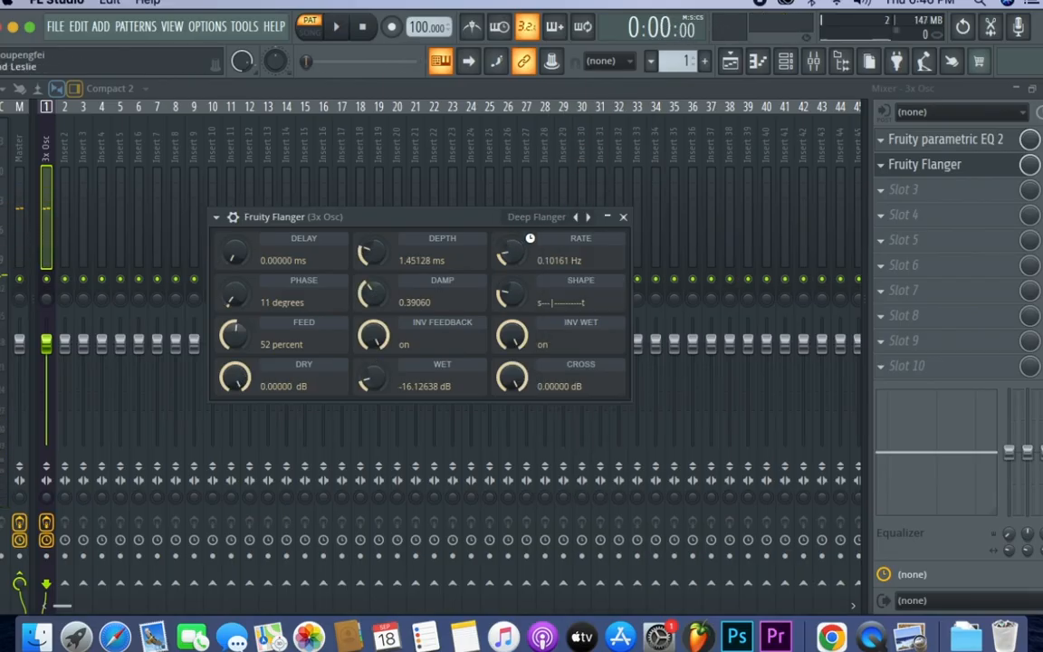
click(577, 218)
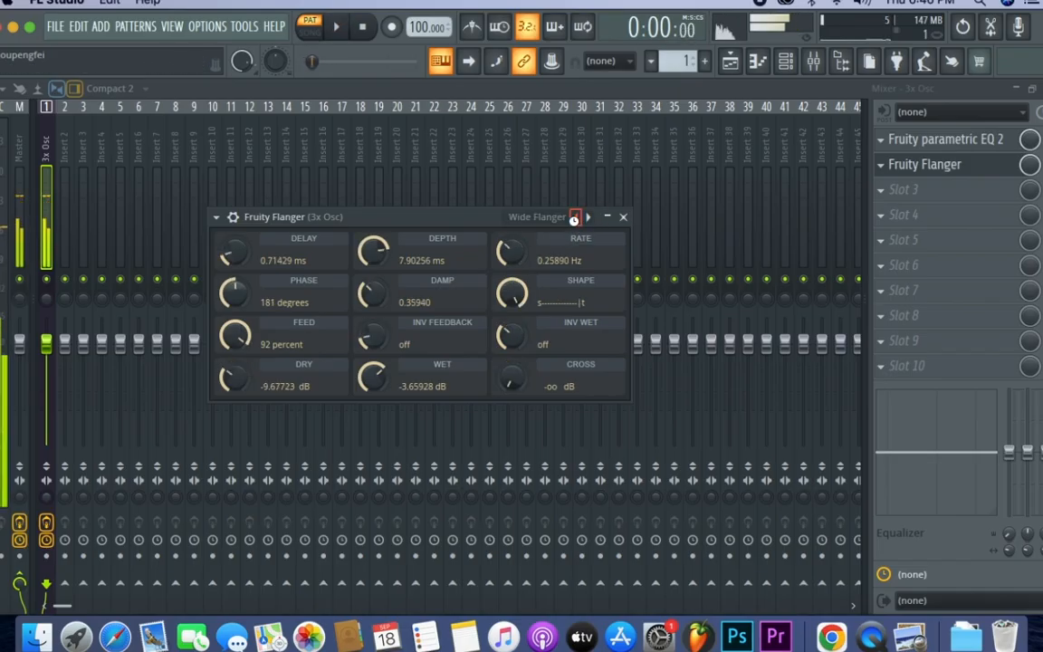
click(577, 219)
key(space)
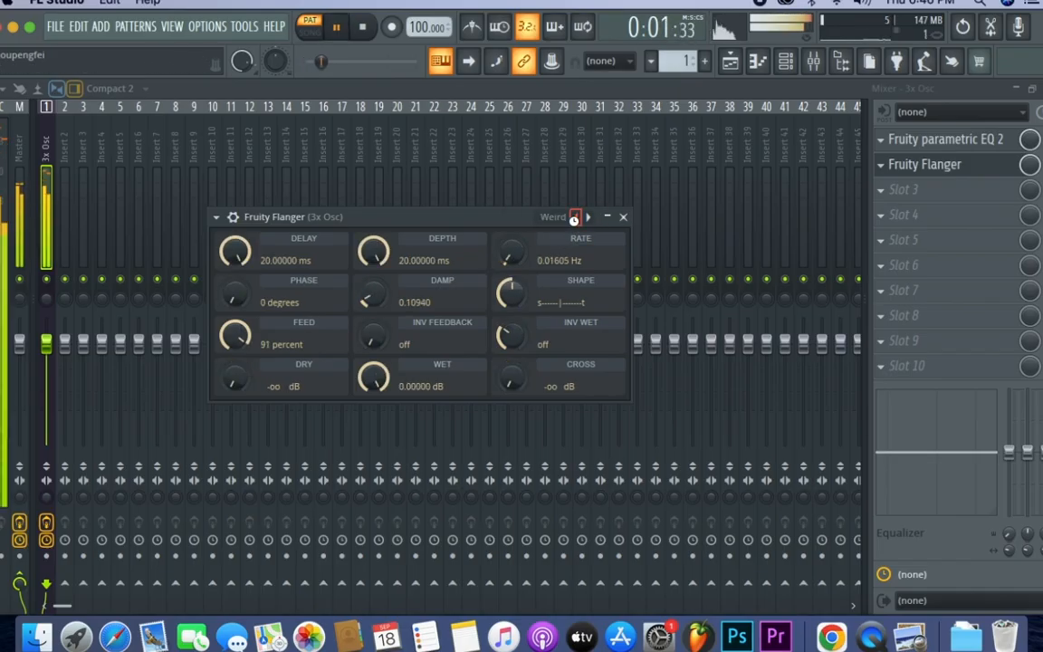
click(577, 218)
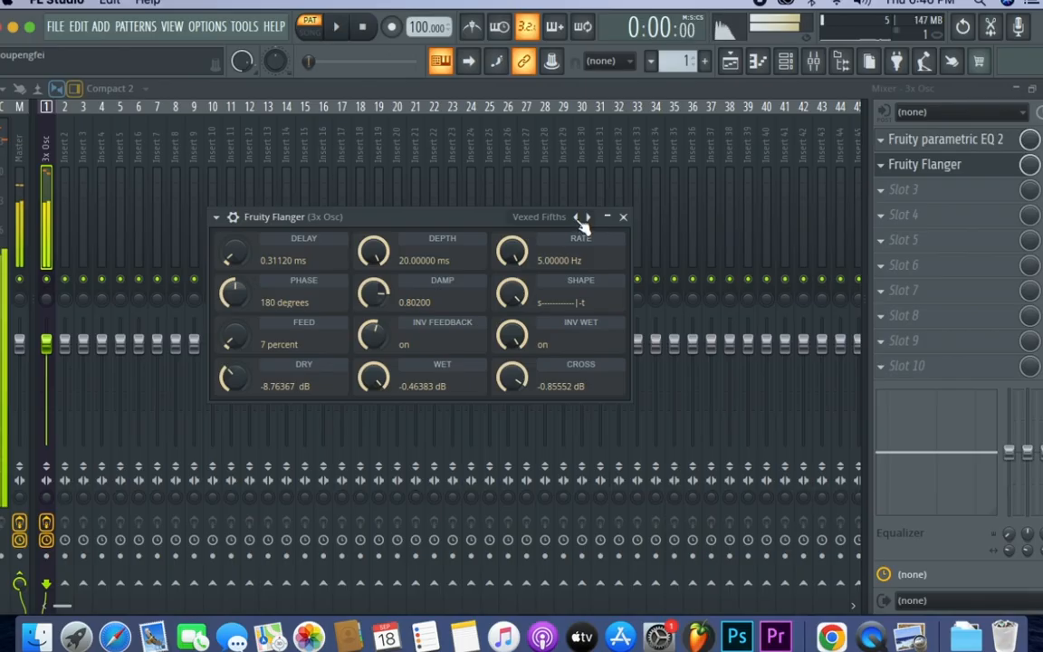
click(576, 218)
- Apply the Moving Distortion preset to Fruity Flanger, listen to it with the pattern, and stop playback
click(562, 220)
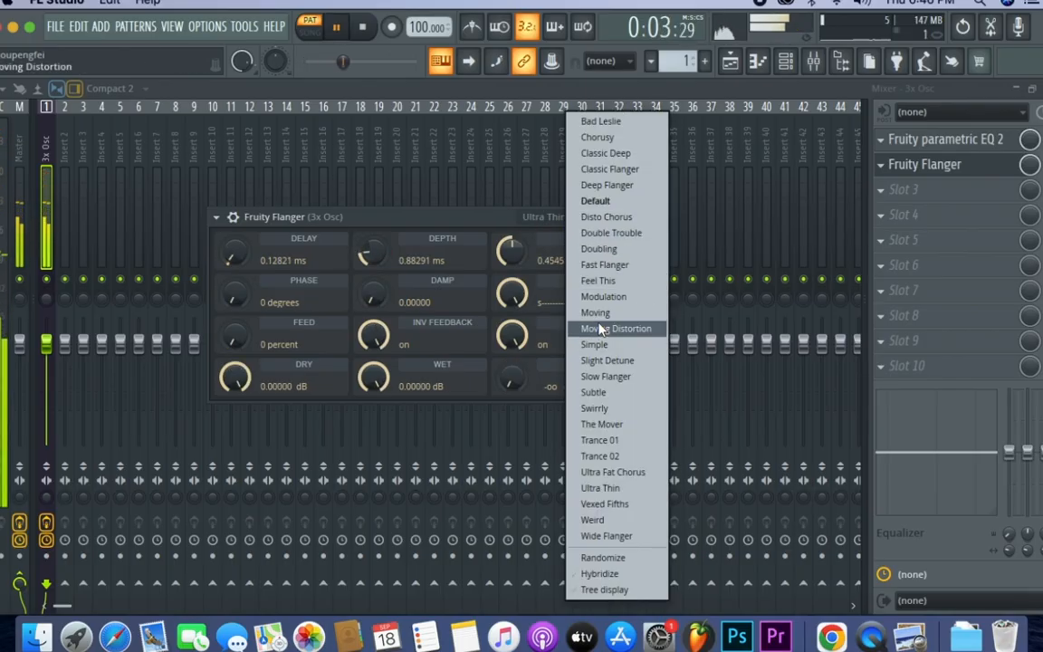
click(599, 328)
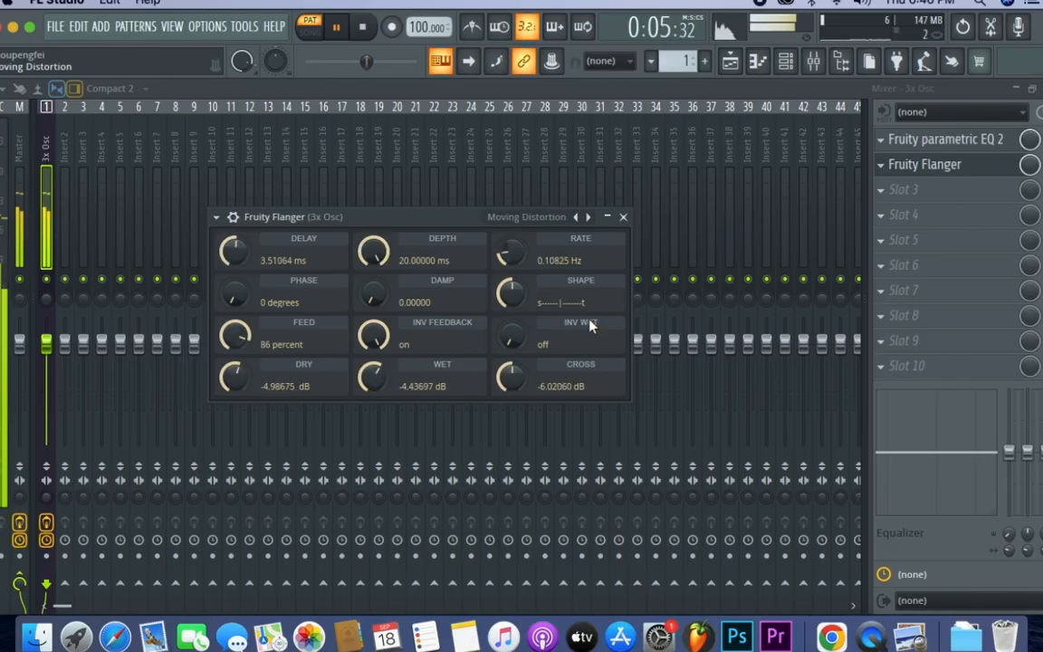
key(space)
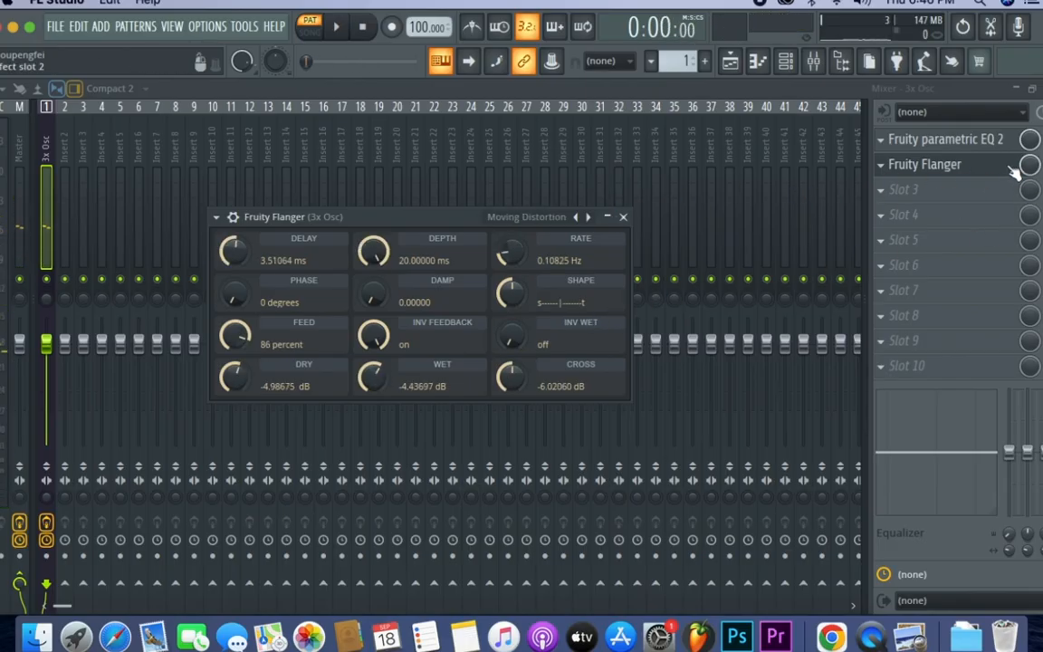
- Lower the mix level of the Fruity Flanger slot to about 9% while the pattern plays
drag(1030, 167, 1032, 169)
key(space)
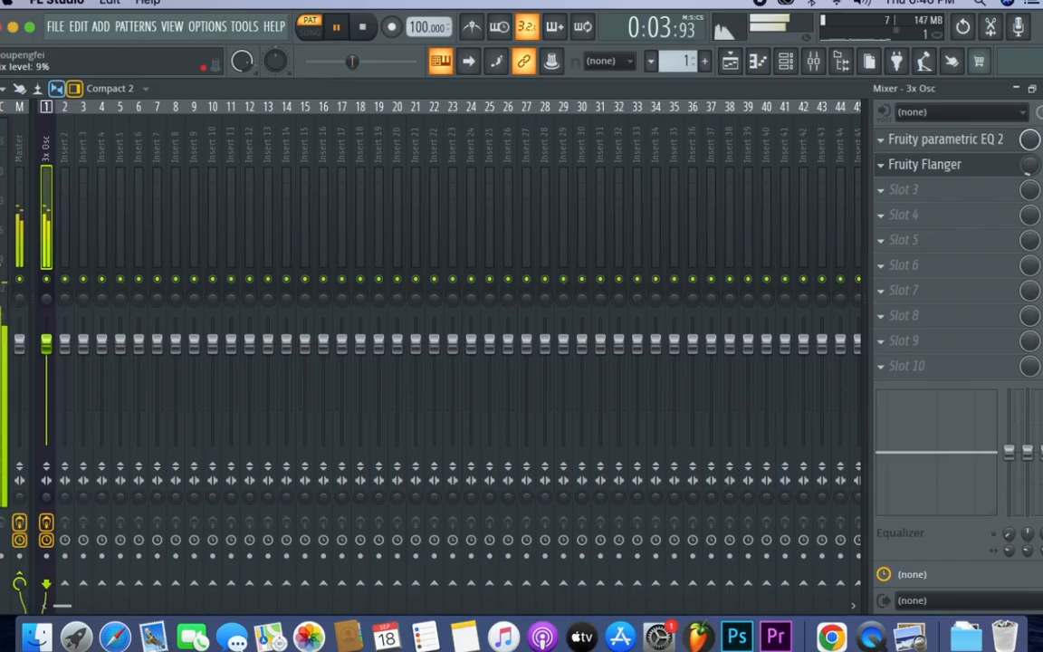
drag(1030, 165, 1030, 164)
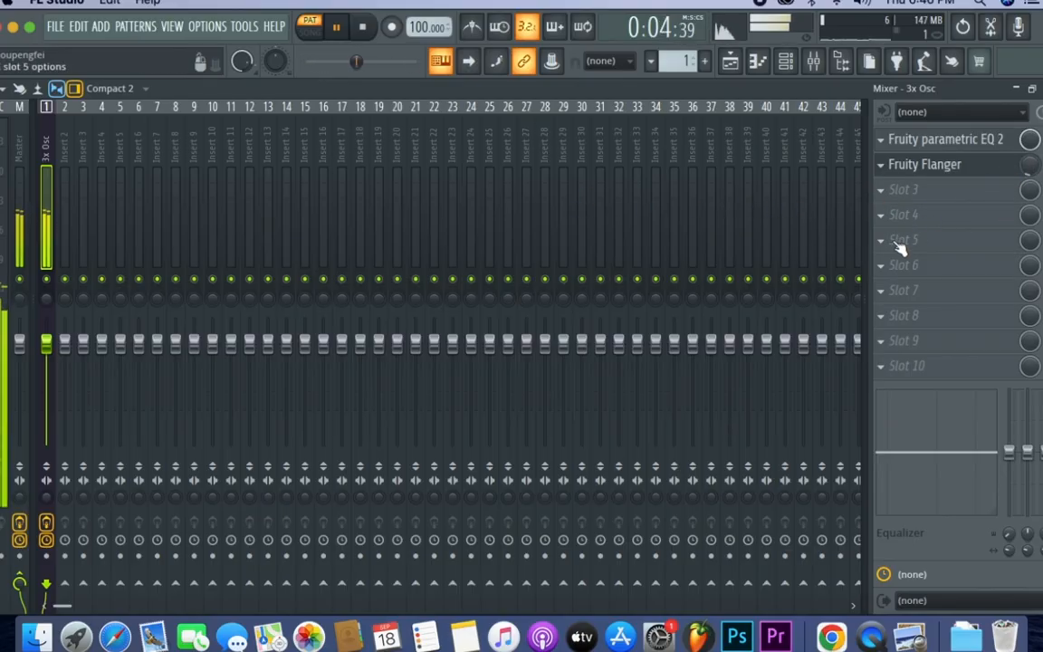
- Load Fruity Fast Dist into effect slot 3, apply its warmth preset, and play the pattern
click(923, 192)
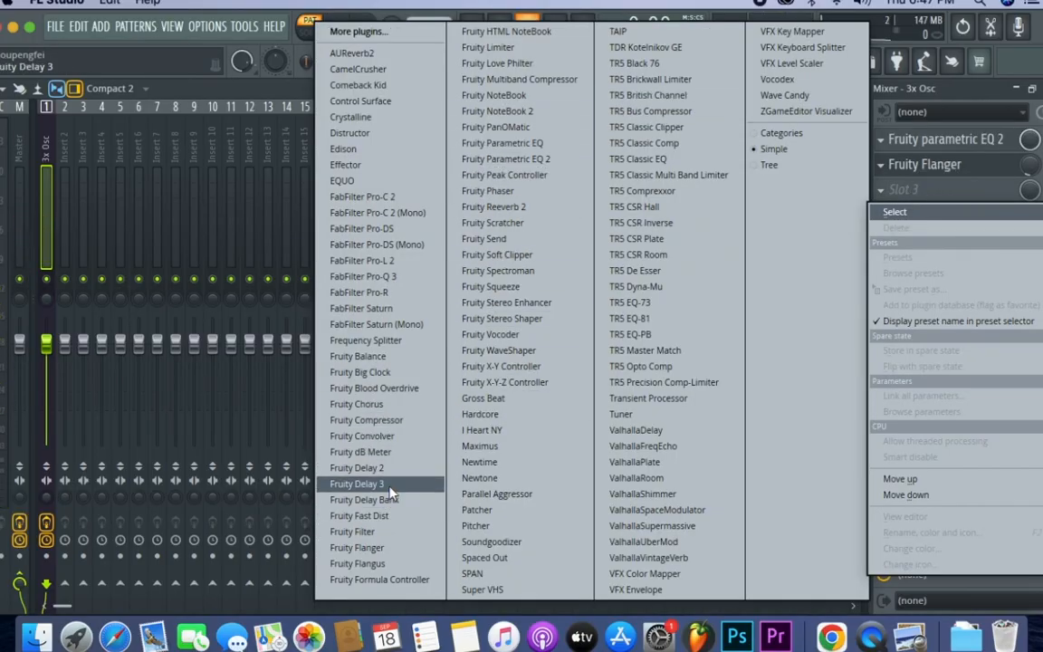
click(378, 516)
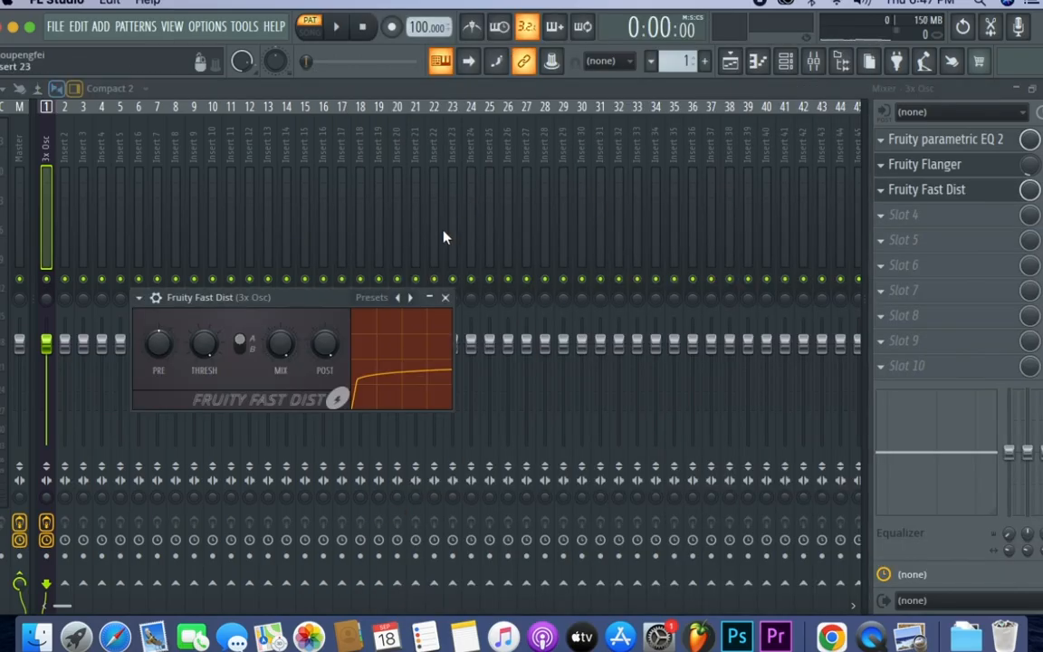
click(377, 300)
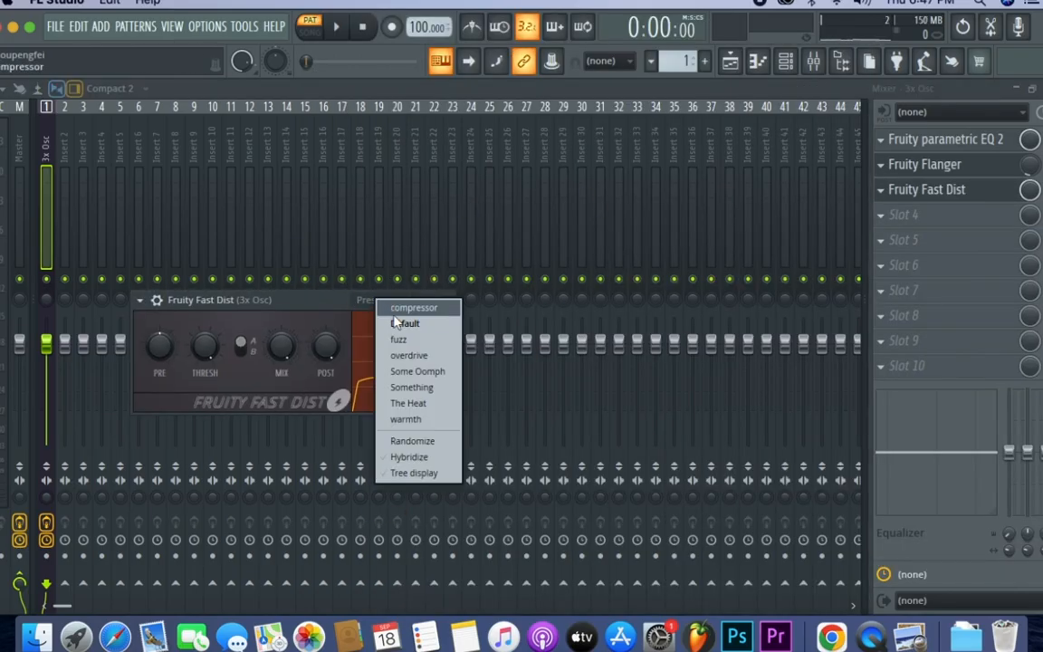
click(405, 420)
drag(324, 301, 587, 184)
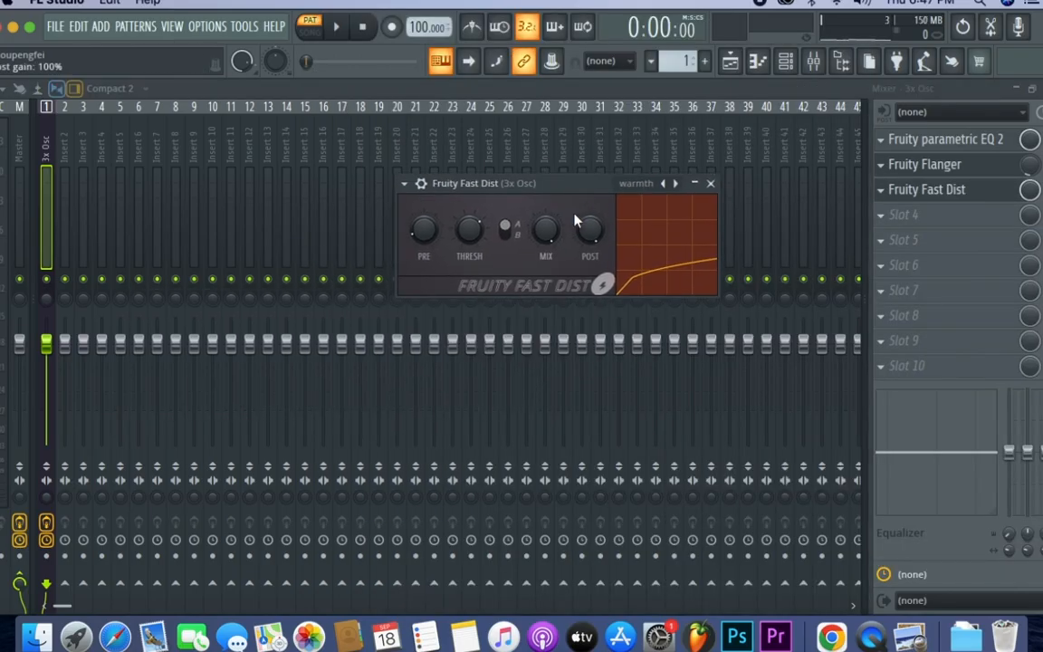
key(space)
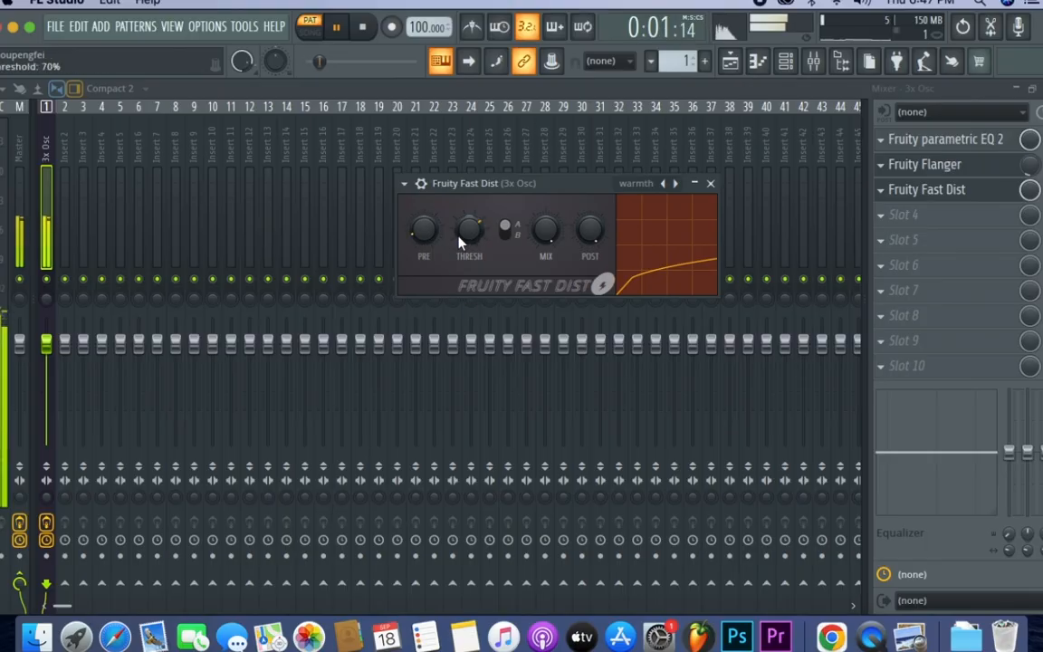
- Set the distortion's threshold to 90% and pre-amp to 42%, and reduce its mix level while the pattern plays
key(space)
drag(429, 234, 472, 220)
key(space)
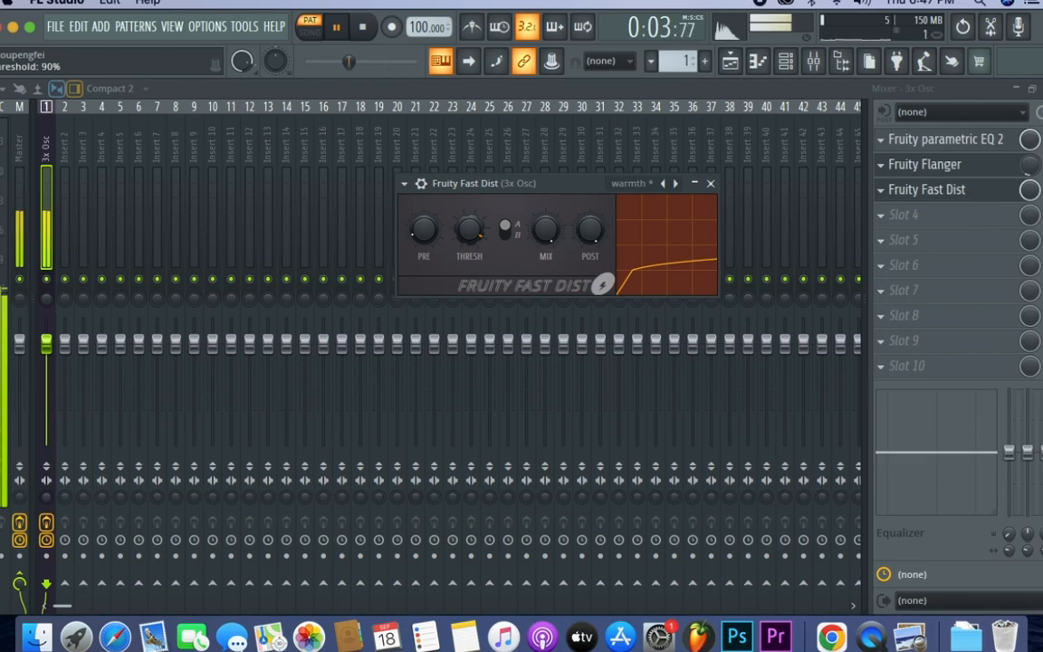
drag(548, 233, 543, 267)
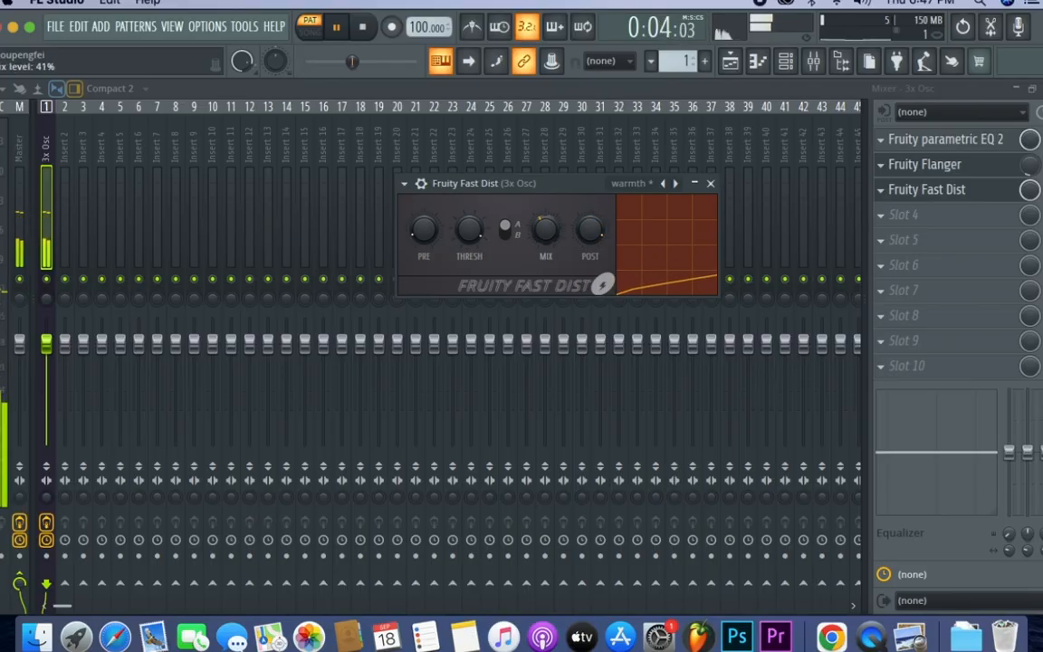
drag(589, 237, 545, 219)
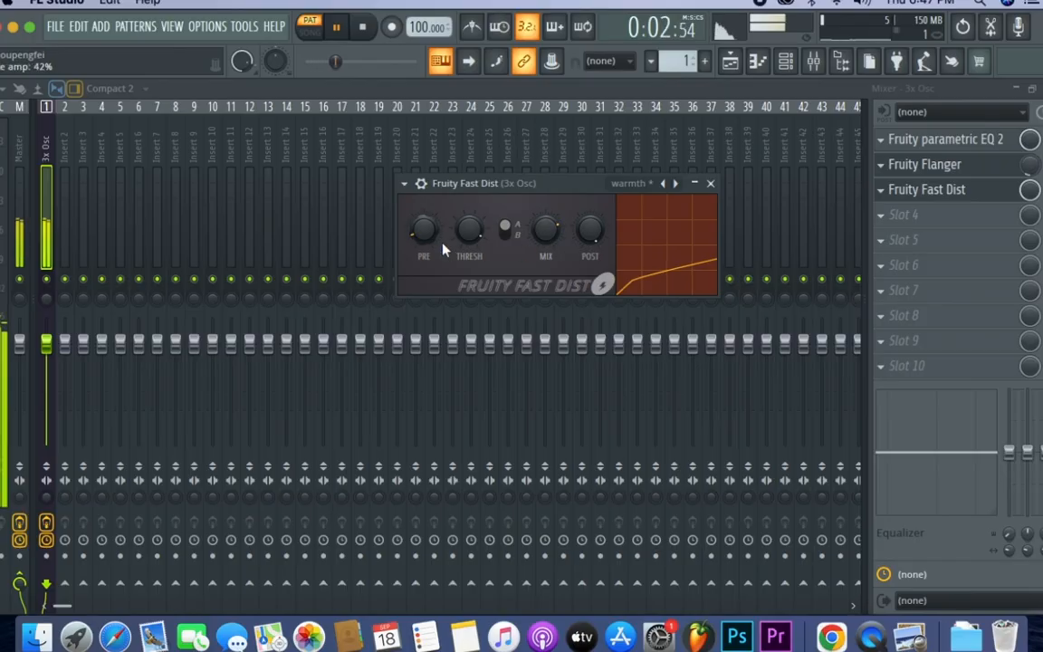
- Close Fruity Fast Dist, listen to the pattern and stop it, and reopen the distortion to review its settings
click(709, 183)
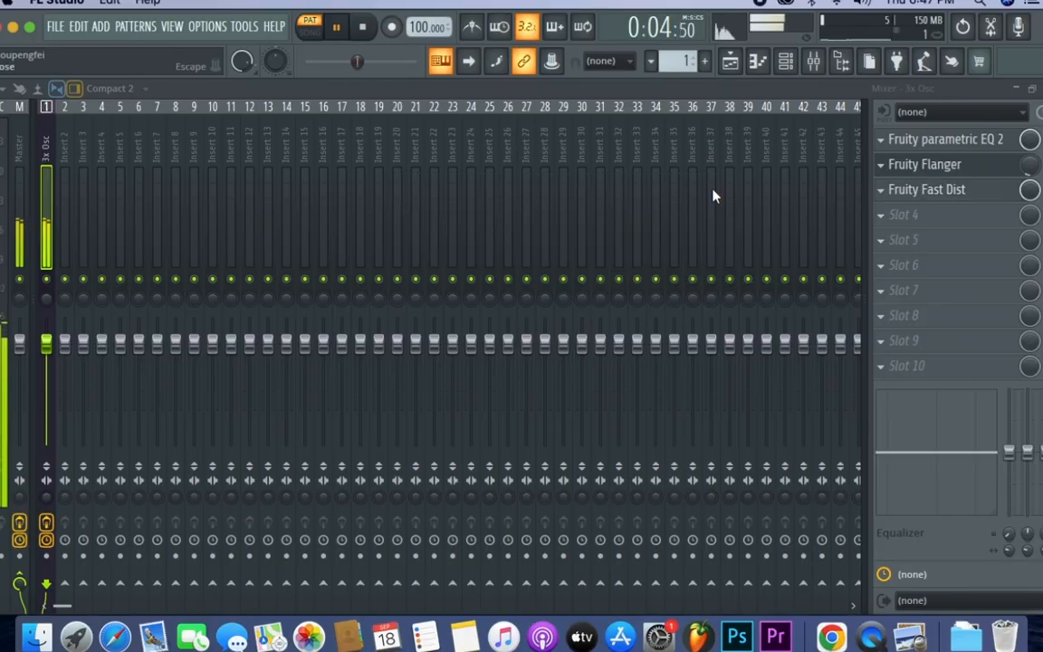
key(space)
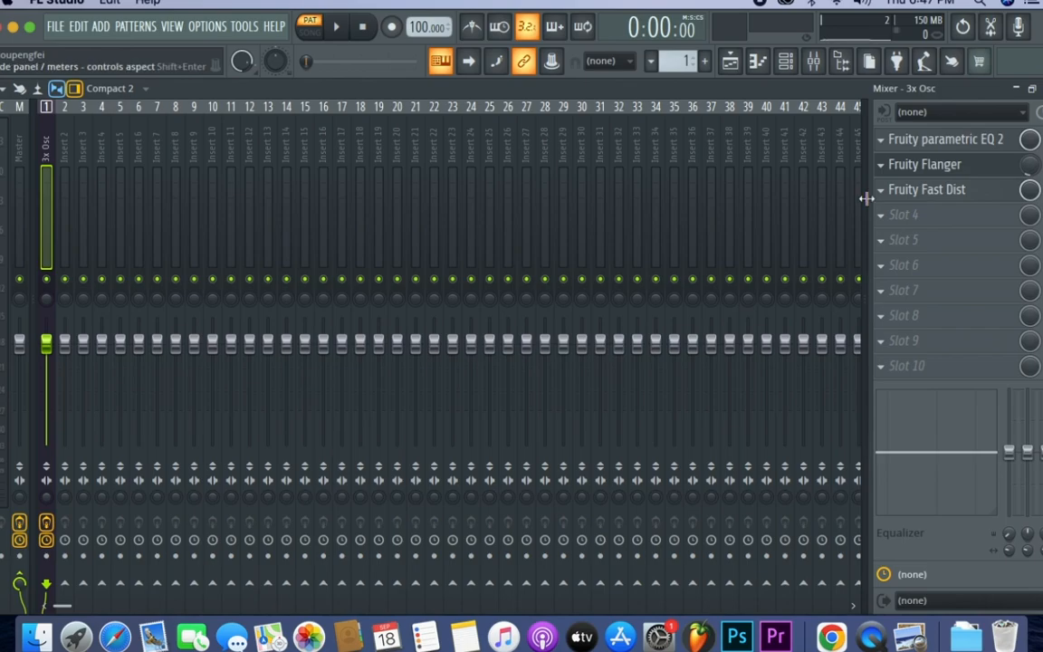
click(935, 192)
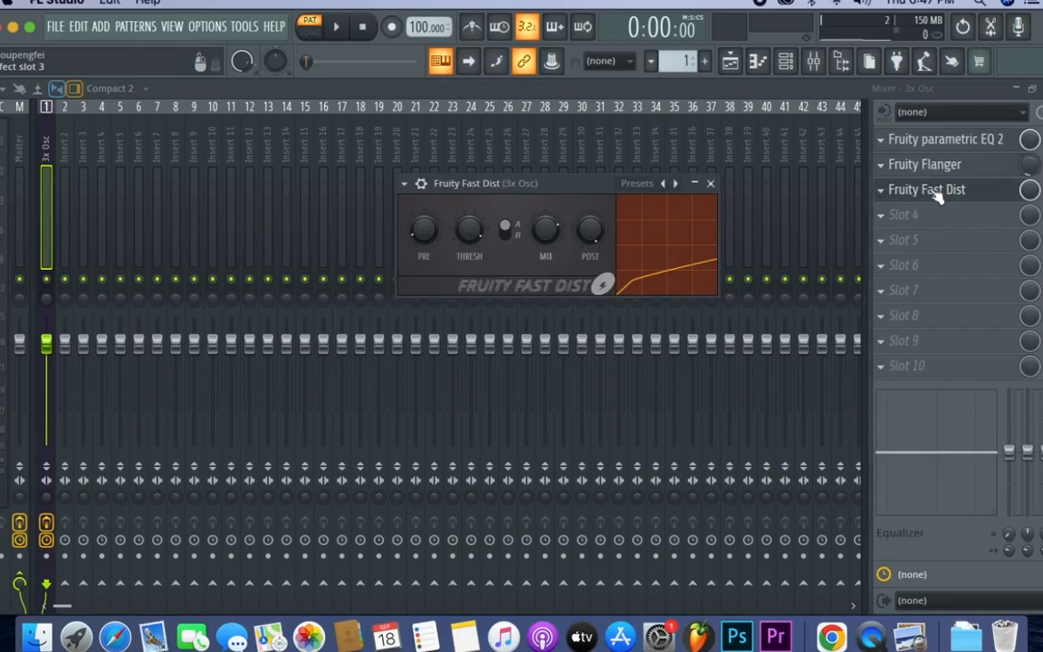